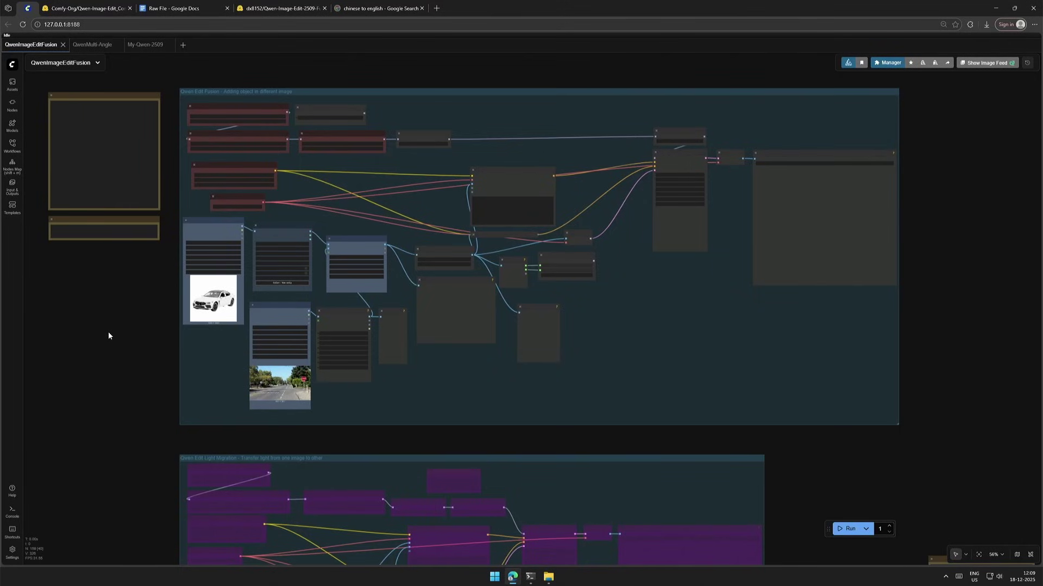
Zoom out and pan across the canvas to survey every group, then return to Qwen Edit Fusion
scroll(108, 336, "down", 3)
scroll(109, 335, "down", 3)
scroll(109, 335, "down", 3)
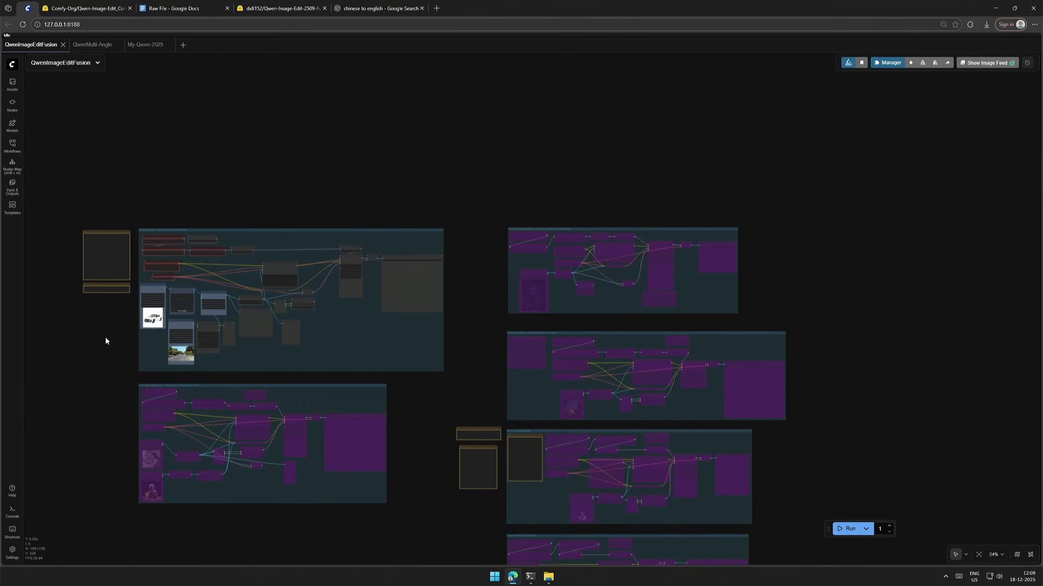
left_click_drag(106, 341, 117, 300)
scroll(114, 320, "down", 5)
scroll(142, 419, "down", 2)
scroll(163, 271, "down", 5)
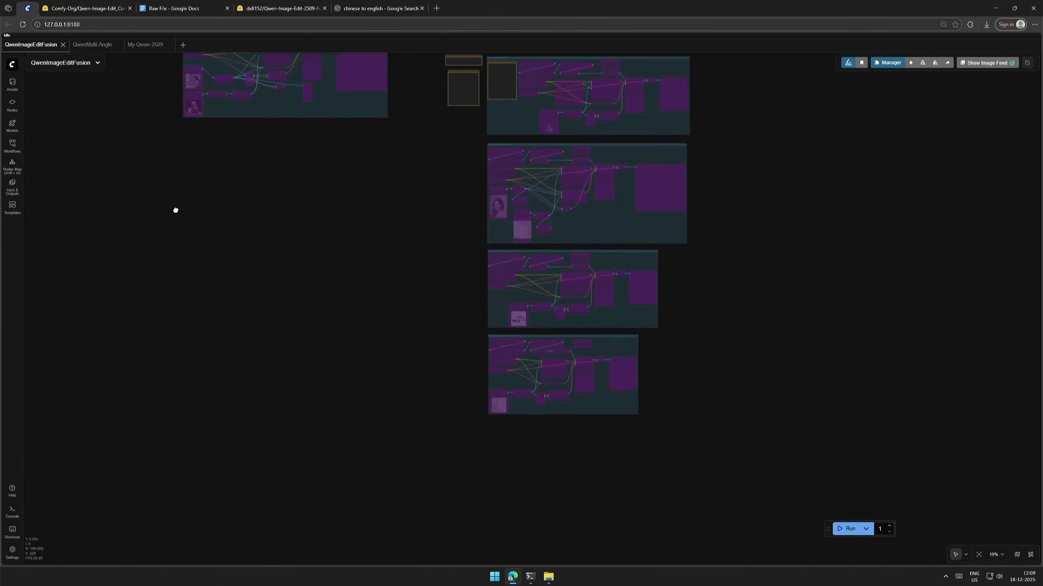
scroll(189, 327, "up", 3)
left_click_drag(190, 328, 190, 442)
scroll(144, 323, "up", 2)
scroll(144, 321, "up", 6)
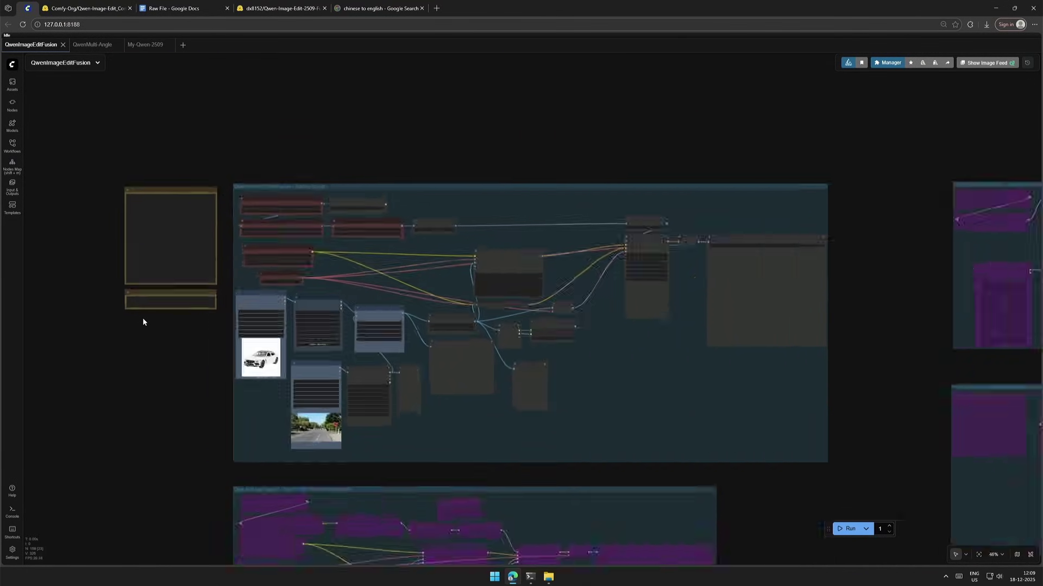
scroll(144, 321, "up", 8)
scroll(100, 228, "up", 4)
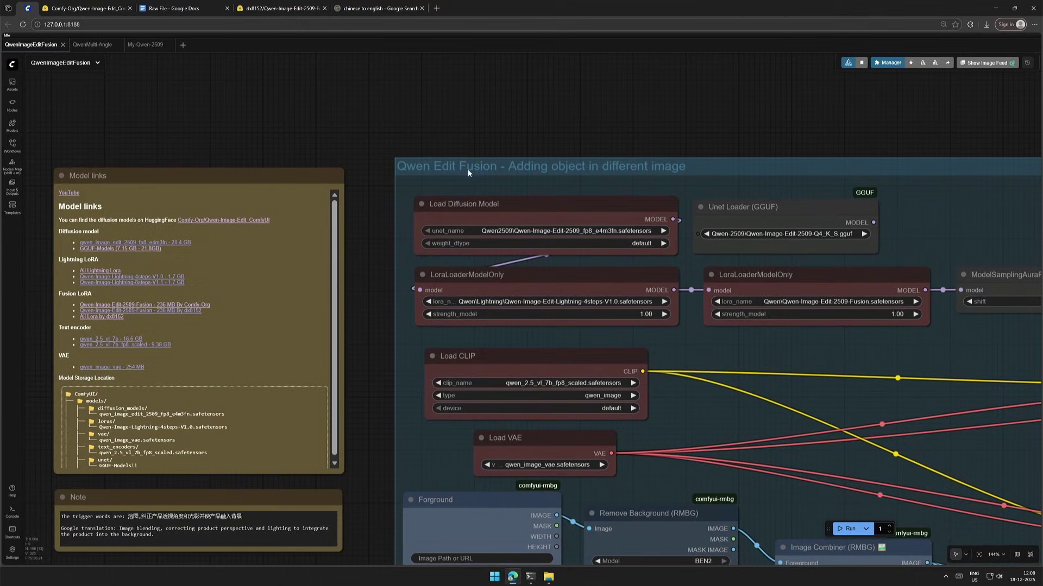
Pan to the Foreground and Background image nodes, then to the Model links note
scroll(484, 174, "down", 3)
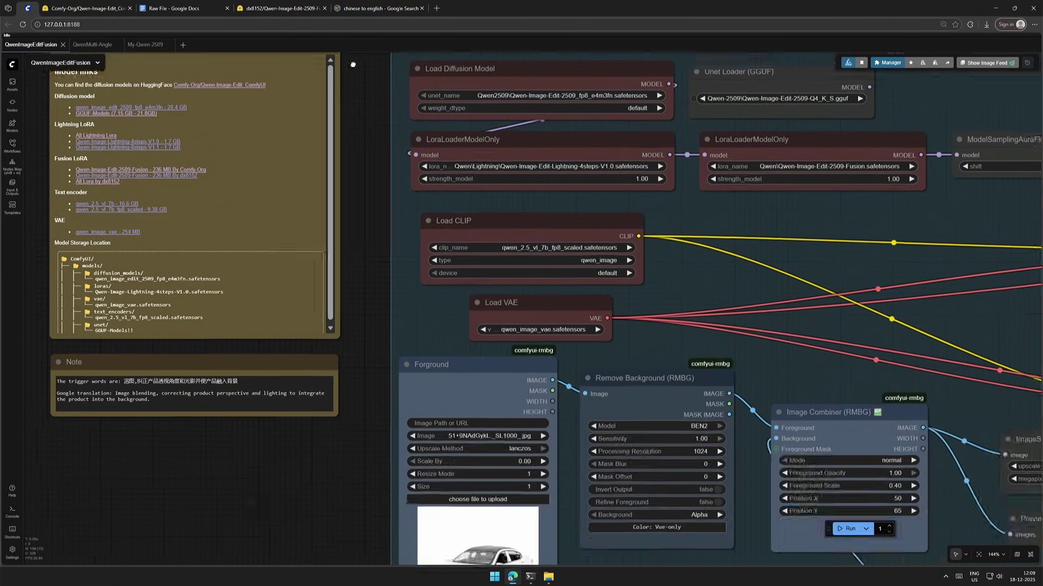
left_click_drag(369, 282, 364, 180)
left_click_drag(333, 347, 380, 276)
scroll(381, 276, "up", 6)
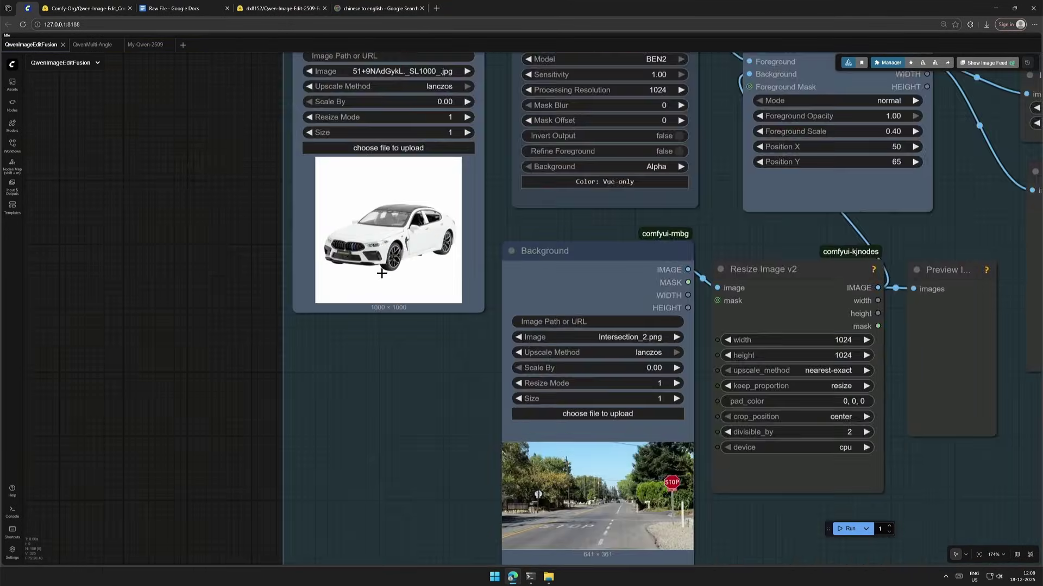
scroll(379, 269, "up", 6)
scroll(384, 214, "up", 2)
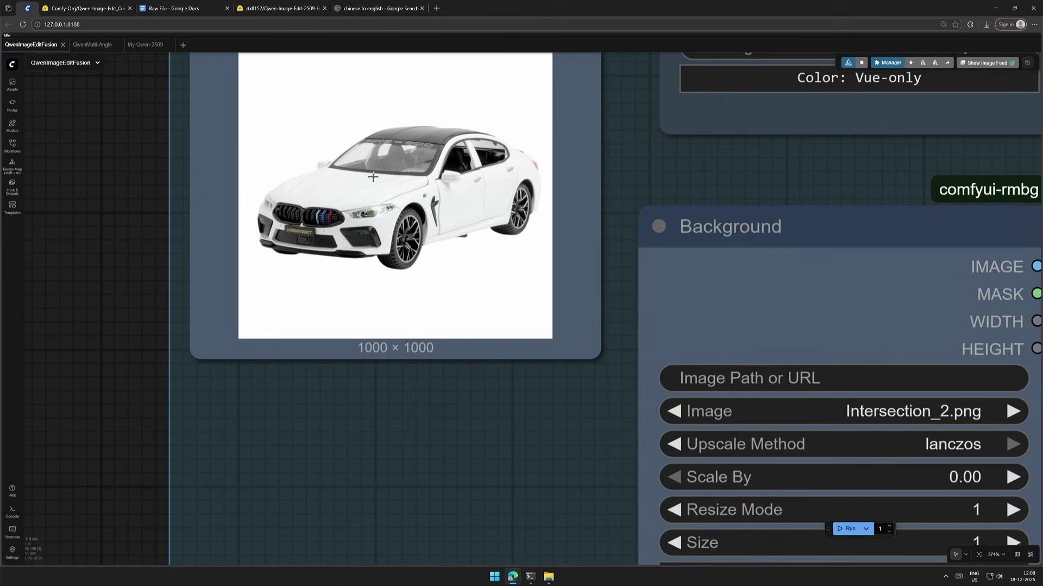
mouse_move(437, 207)
left_mouse_down()
mouse_move(187, 58)
mouse_move(484, 415)
left_mouse_up()
scroll(484, 415, "down", 5)
scroll(484, 416, "down", 6)
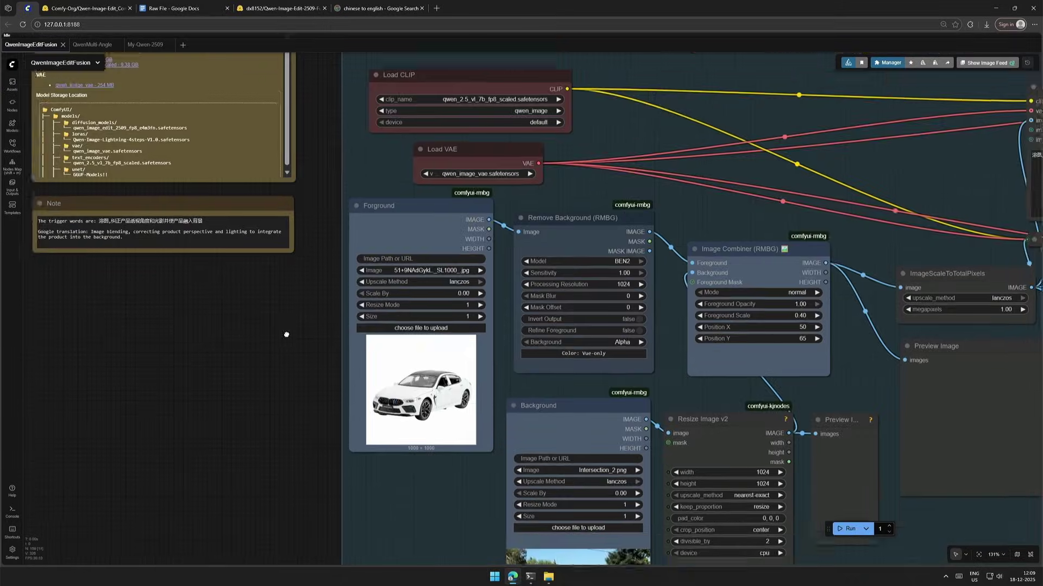
scroll(405, 316, "up", 6)
left_click_drag(405, 314, 471, 368)
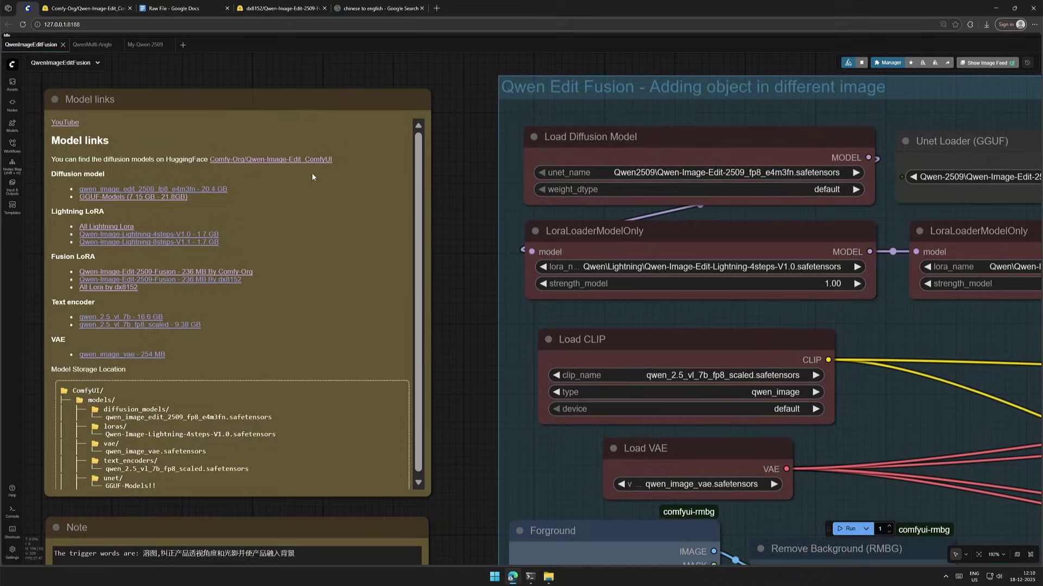
Open the Comfy-Org diffusion model page and highlight the bf16 and fp8 files
left_click(285, 162)
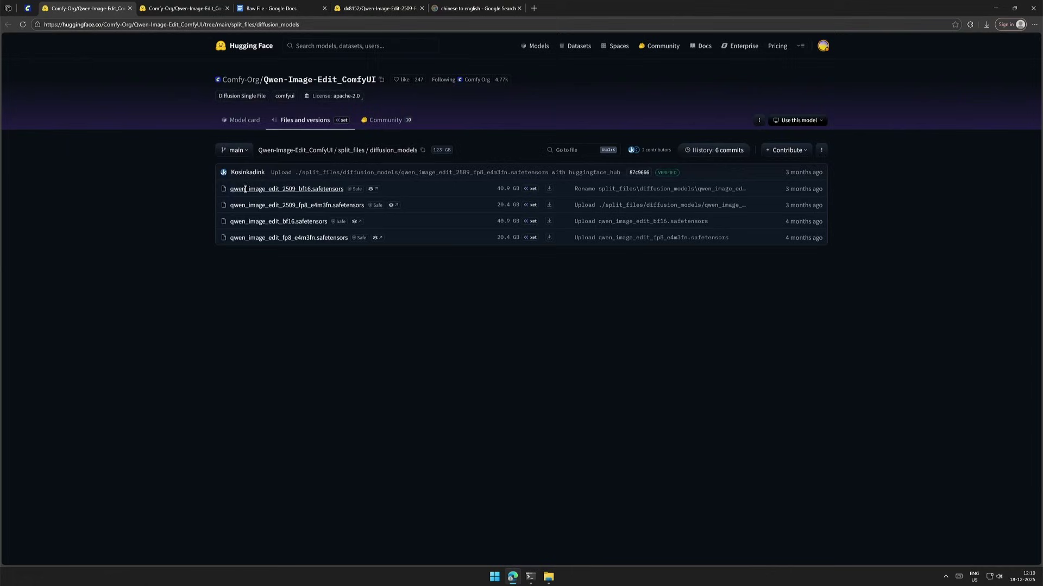
left_click_drag(230, 189, 540, 189)
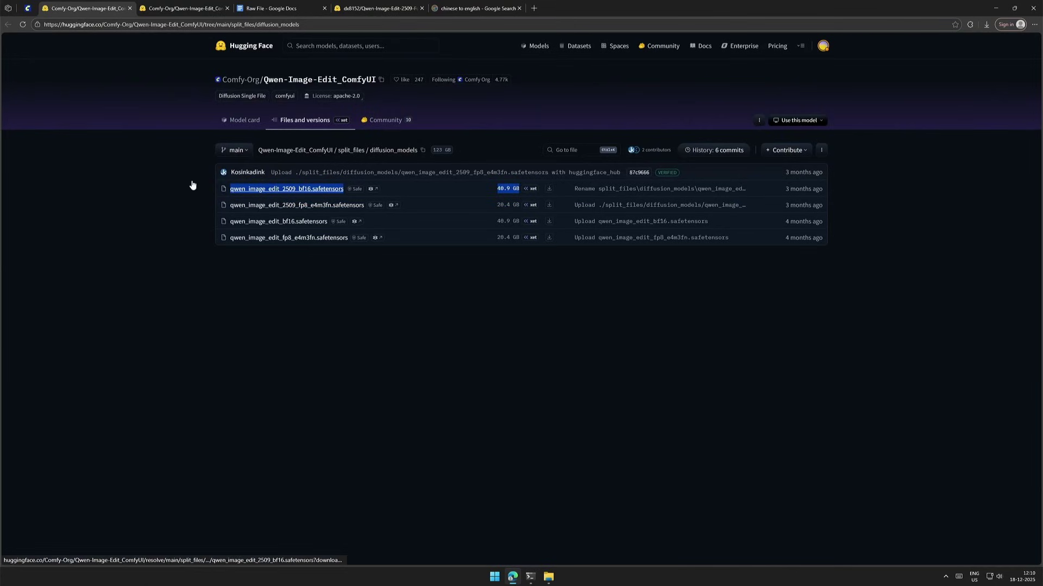
left_click_drag(198, 209, 549, 206)
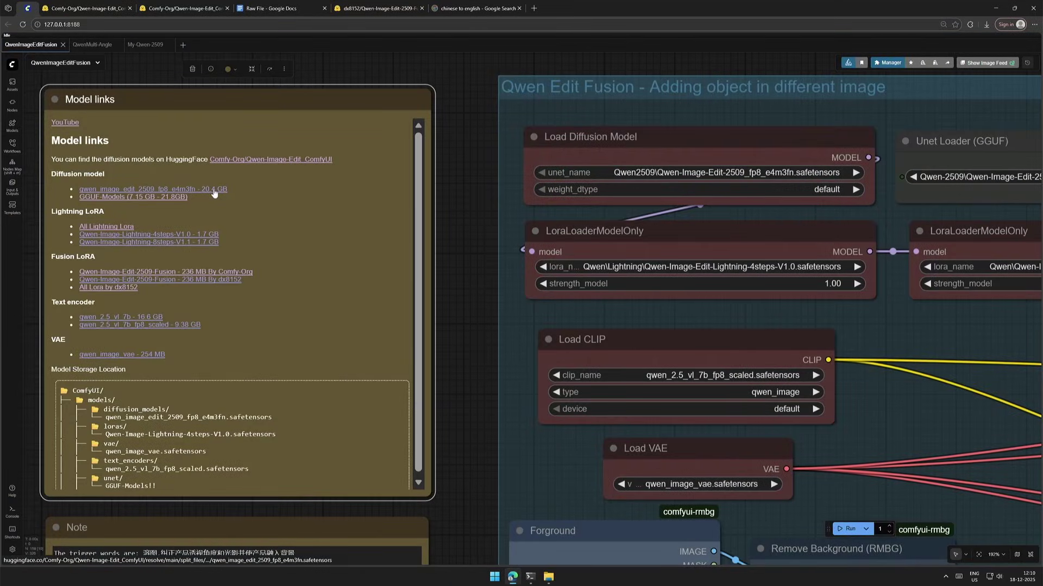
Open the QuantStack GGUF page and highlight its Q2_K to Q8_0 quantization list
left_click(154, 197)
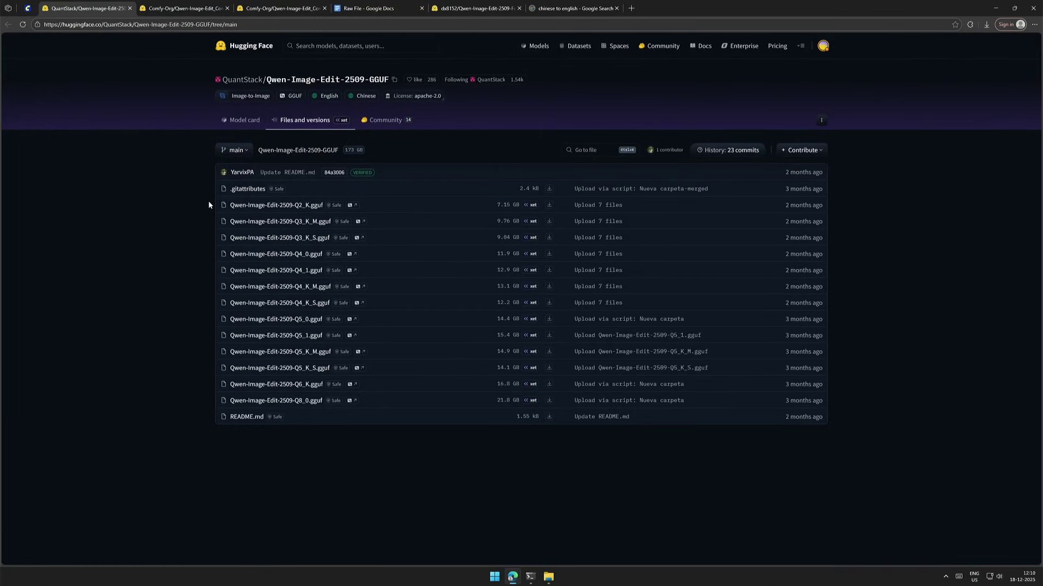
mouse_move(210, 204)
left_mouse_down()
mouse_move(522, 402)
mouse_move(572, 405)
left_mouse_up()
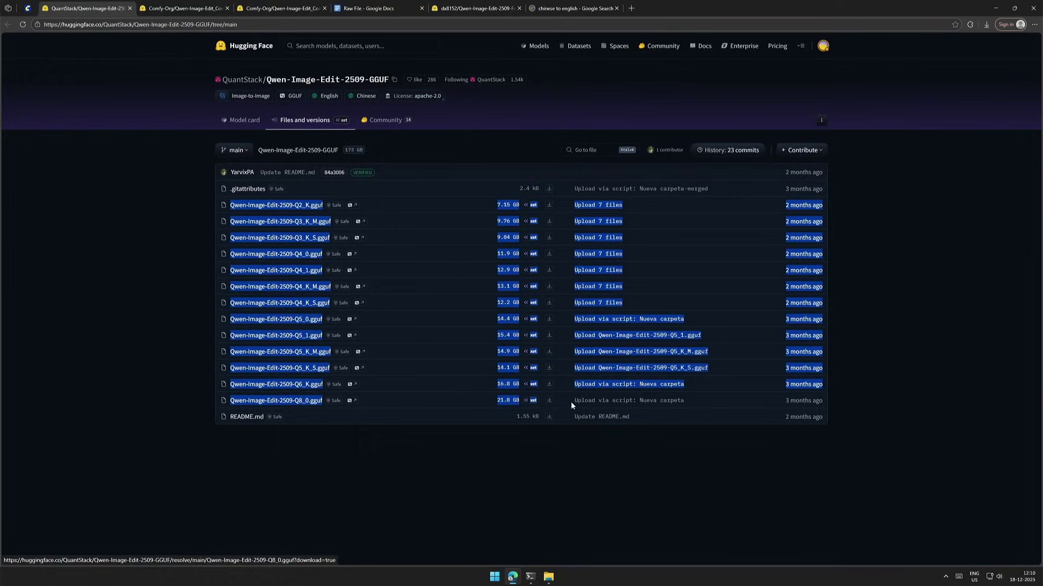
left_click(133, 269)
left_click(82, 24)
key("Escape")
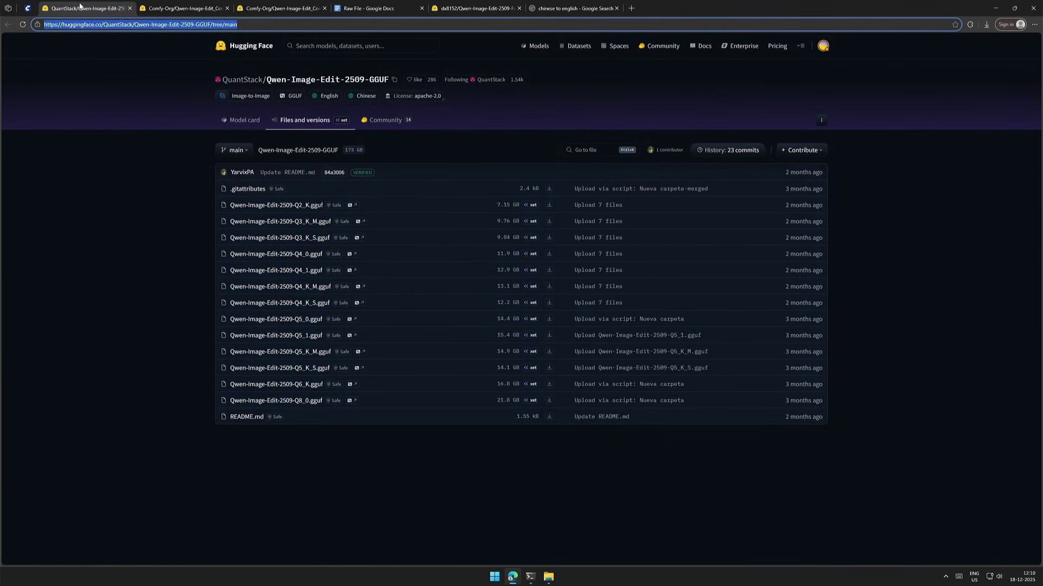
Close the QuantStack GGUF and Comfy-Org Hugging Face tabs
middle_click(80, 6)
middle_click(80, 5)
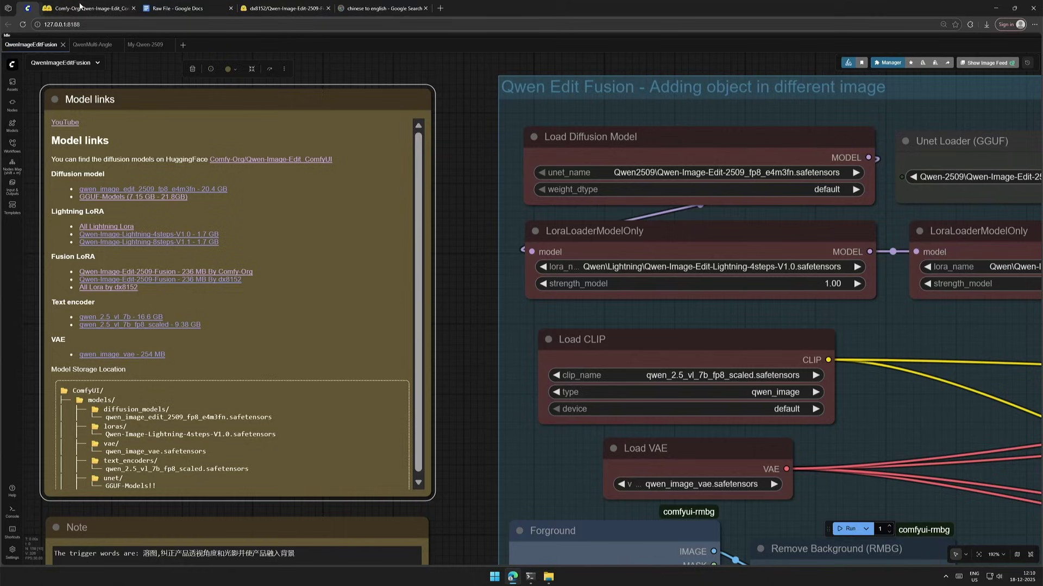
middle_click(80, 6)
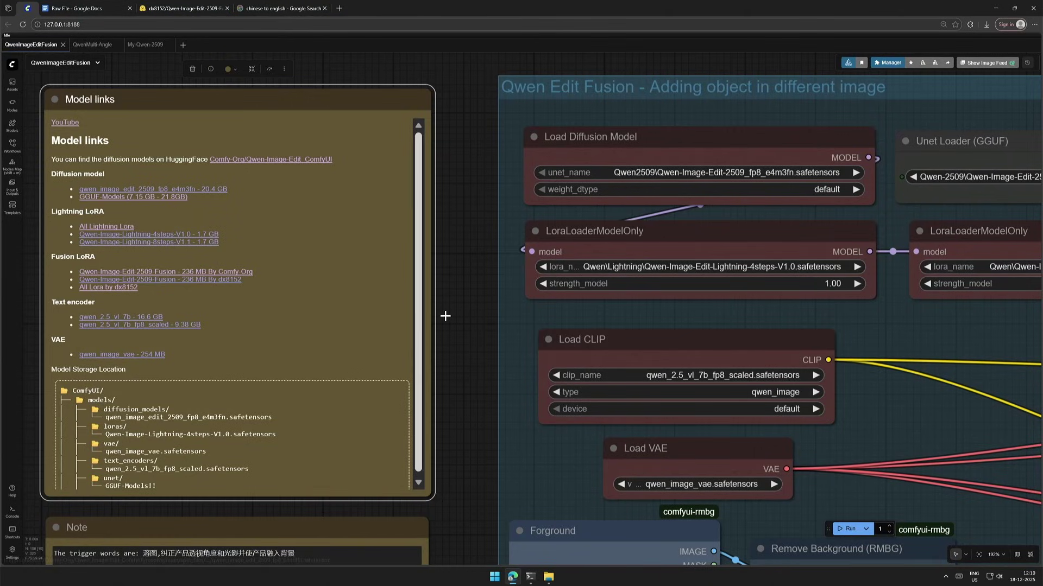
left_click_drag(463, 317, 465, 309)
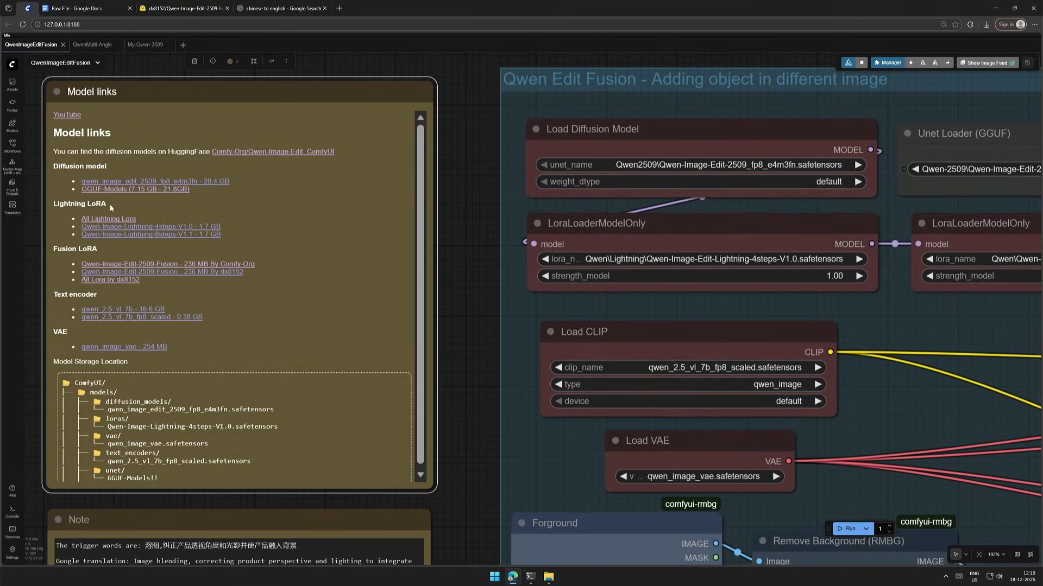
Browse the Lightning LoRA files page, close it, and deselect the Model links note
left_click(100, 219)
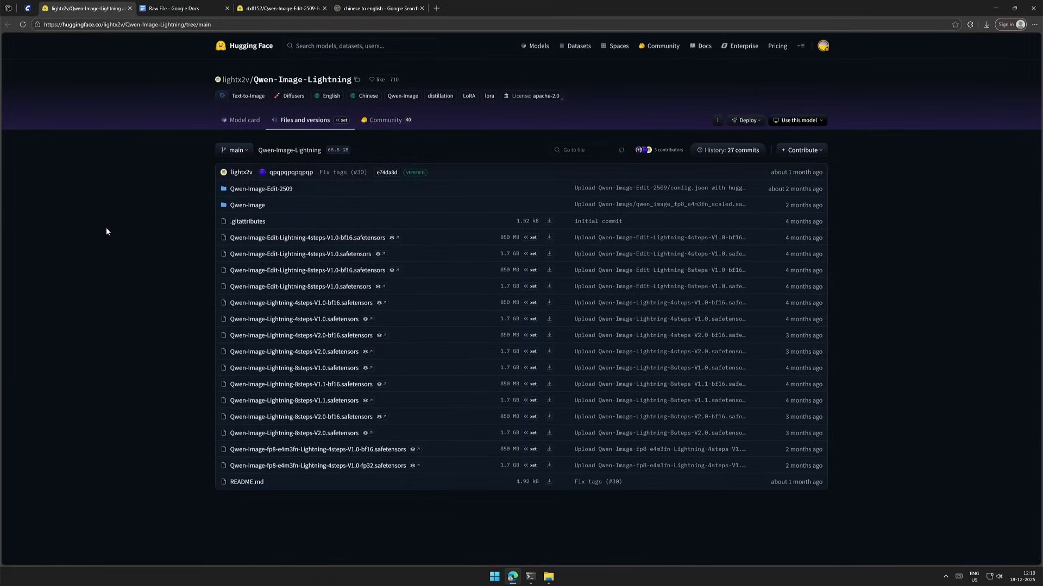
left_click_drag(206, 235, 449, 469)
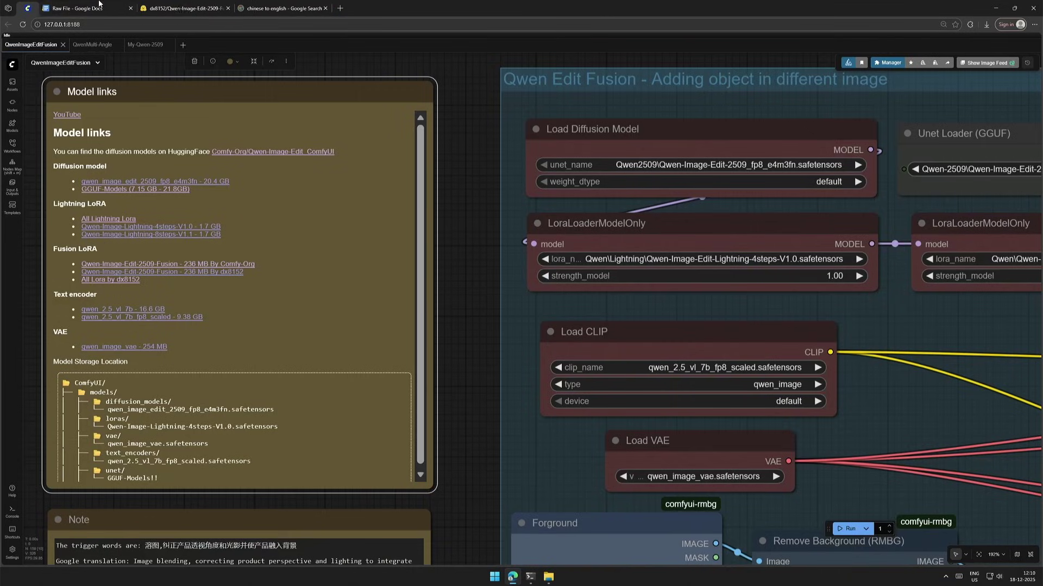
middle_click(100, 8)
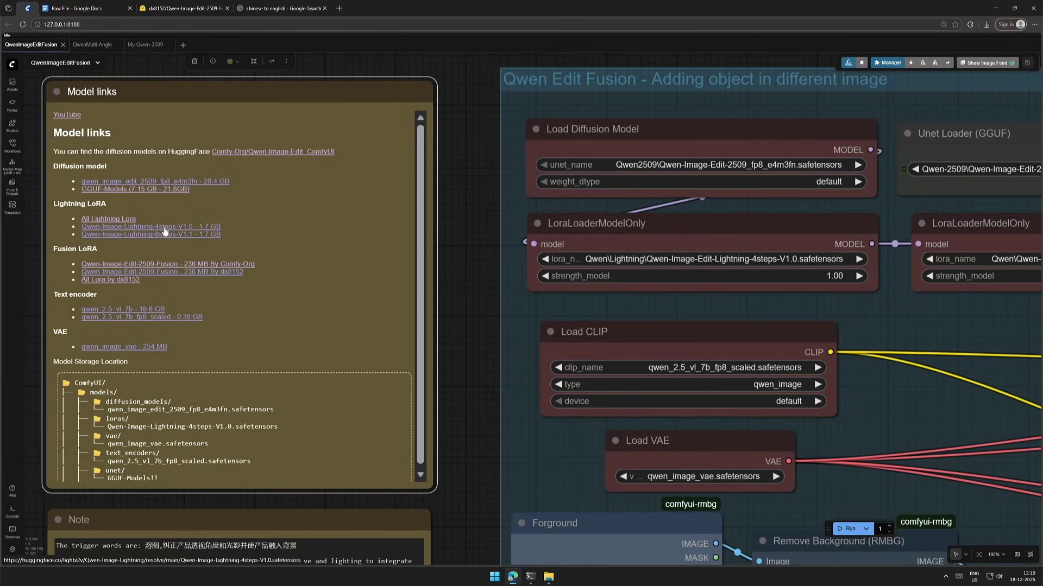
left_click(74, 230)
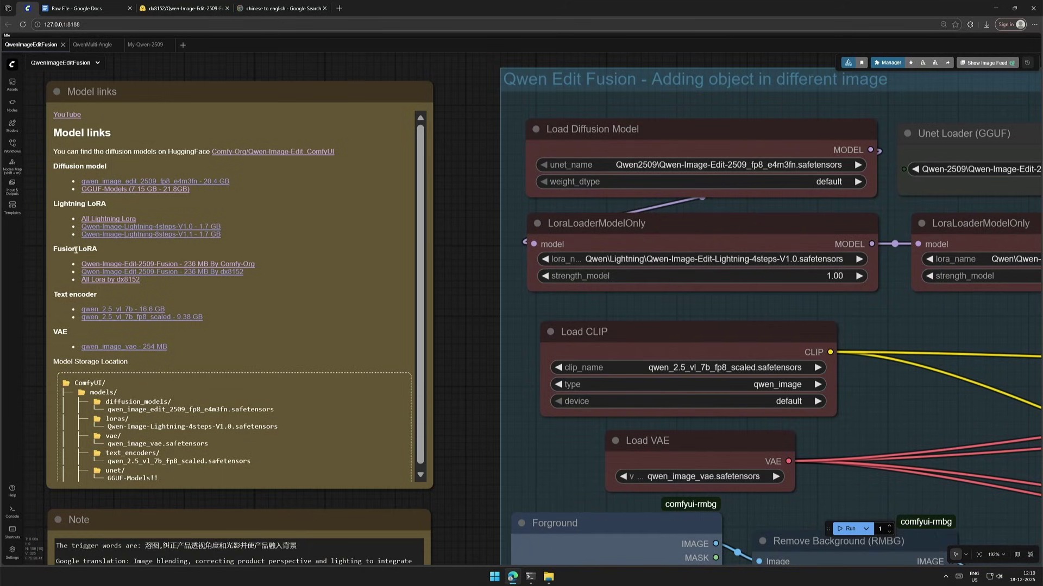
left_click(234, 266)
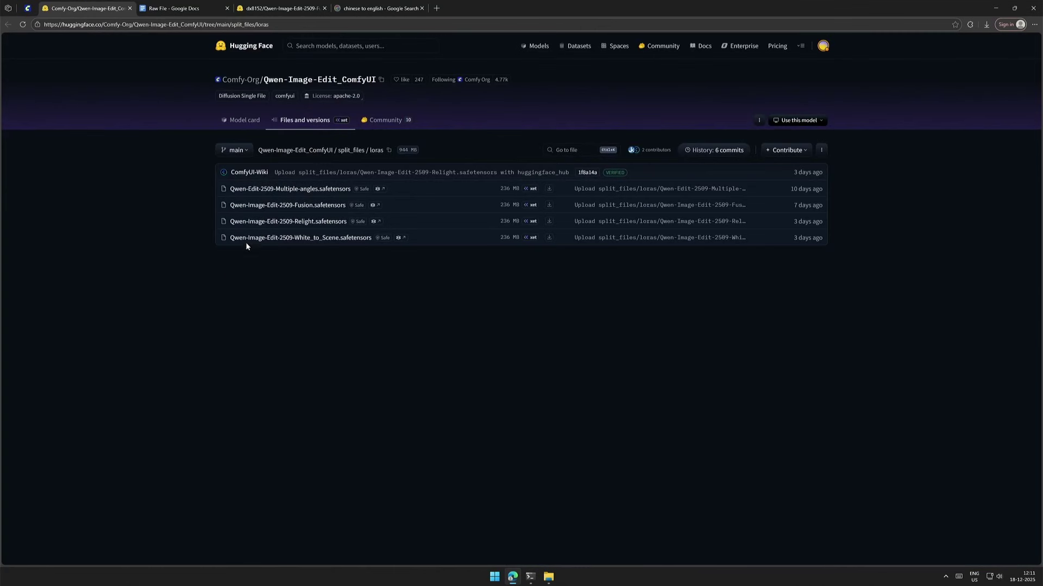
left_click_drag(214, 204, 842, 209)
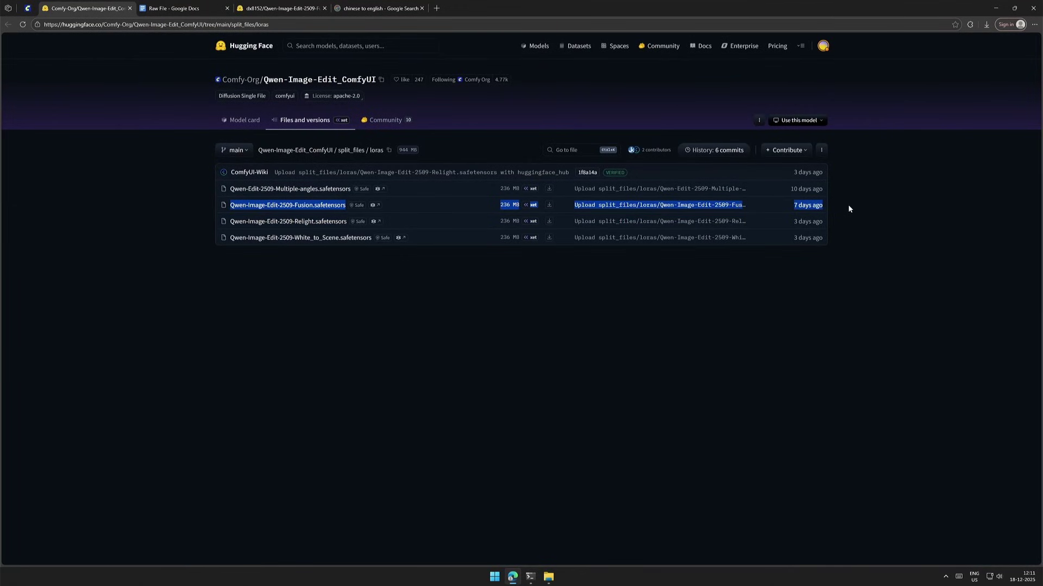
left_click_drag(850, 208, 853, 251)
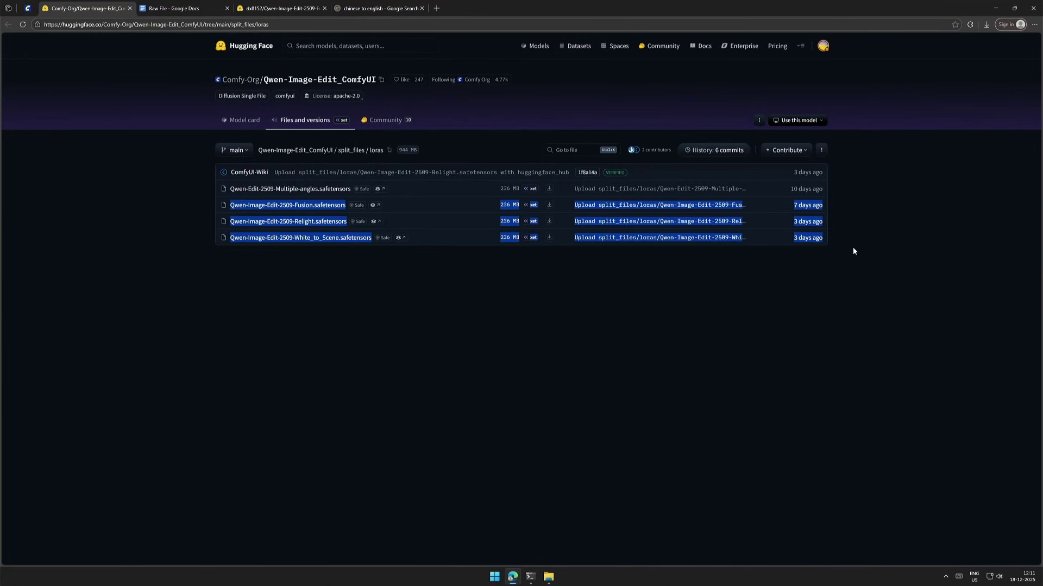
left_click_drag(852, 251, 854, 205)
key("ctrl+w")
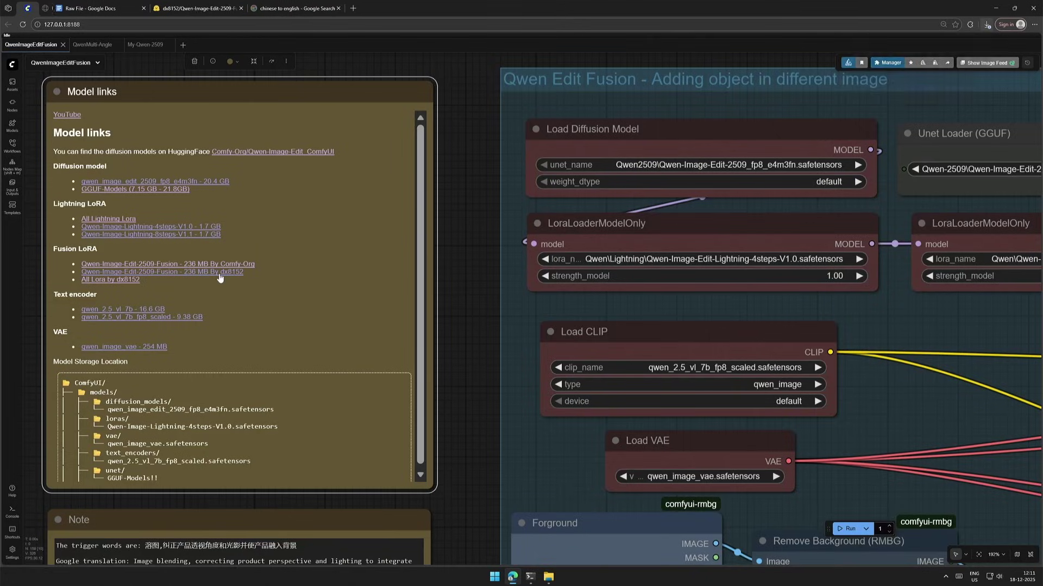
left_click(220, 272)
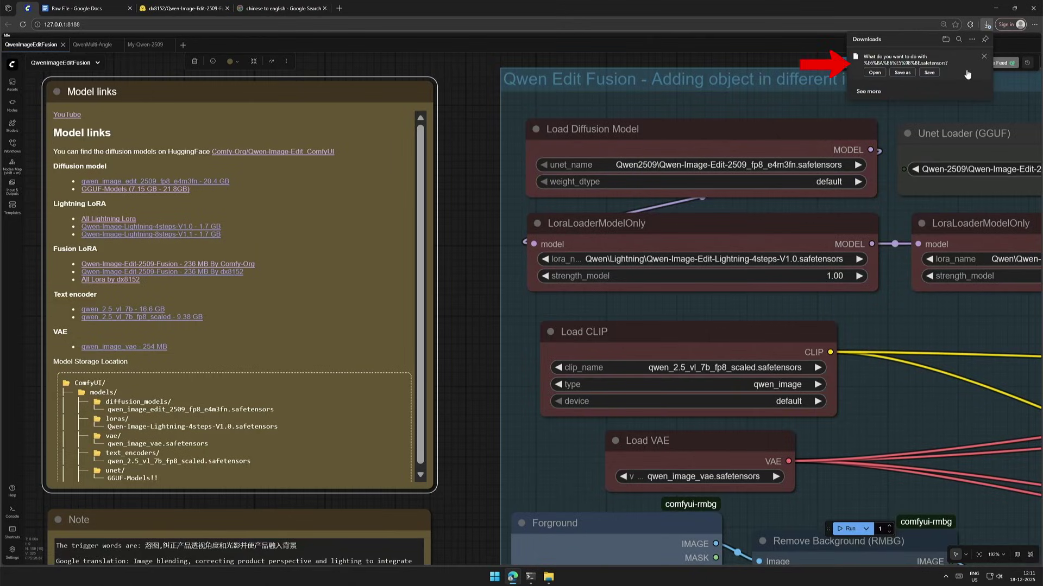
left_click(983, 57)
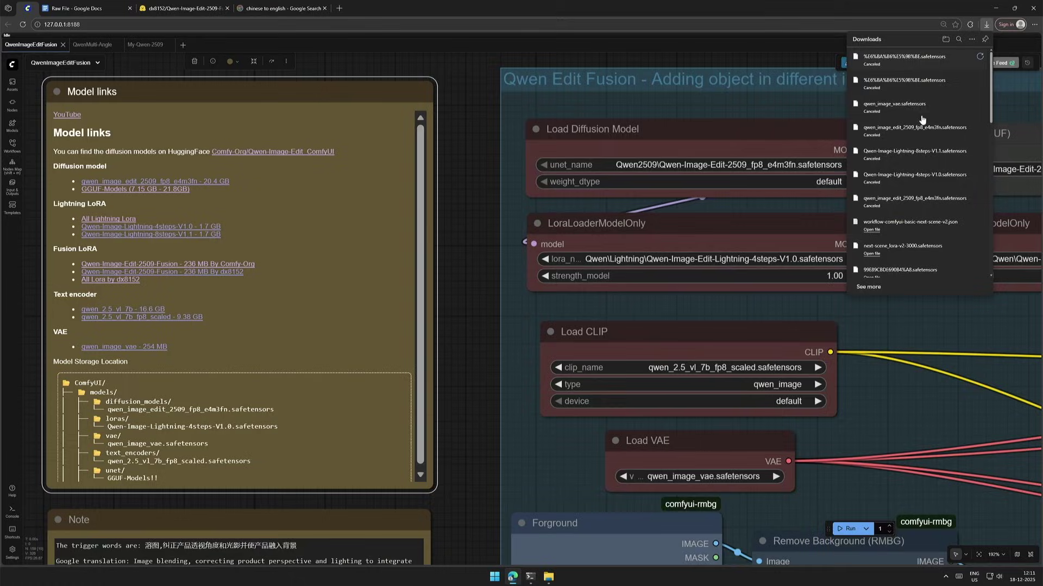
left_click(109, 281)
left_click_drag(114, 300, 597, 306)
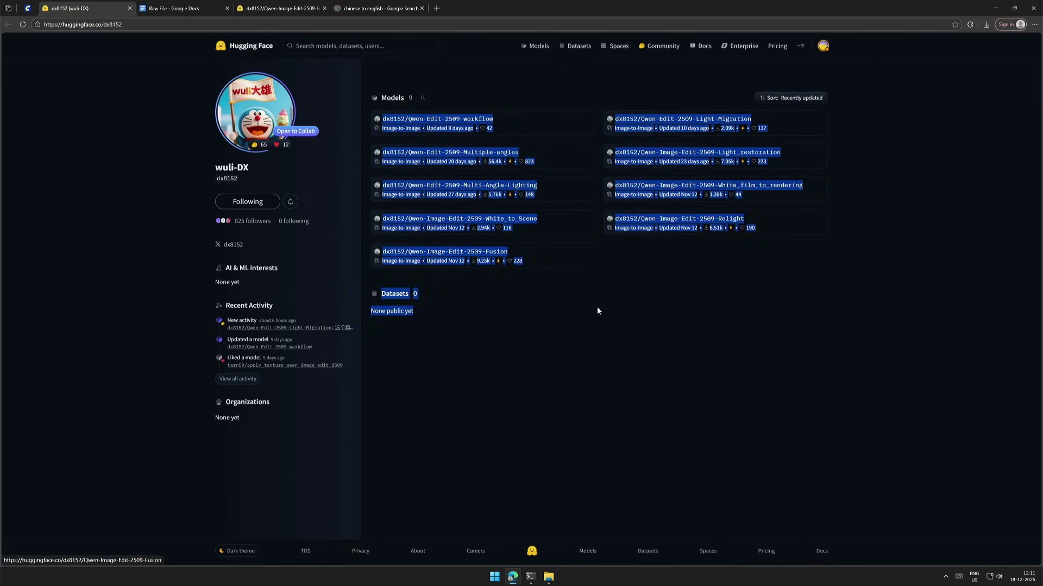
key("ctrl+w")
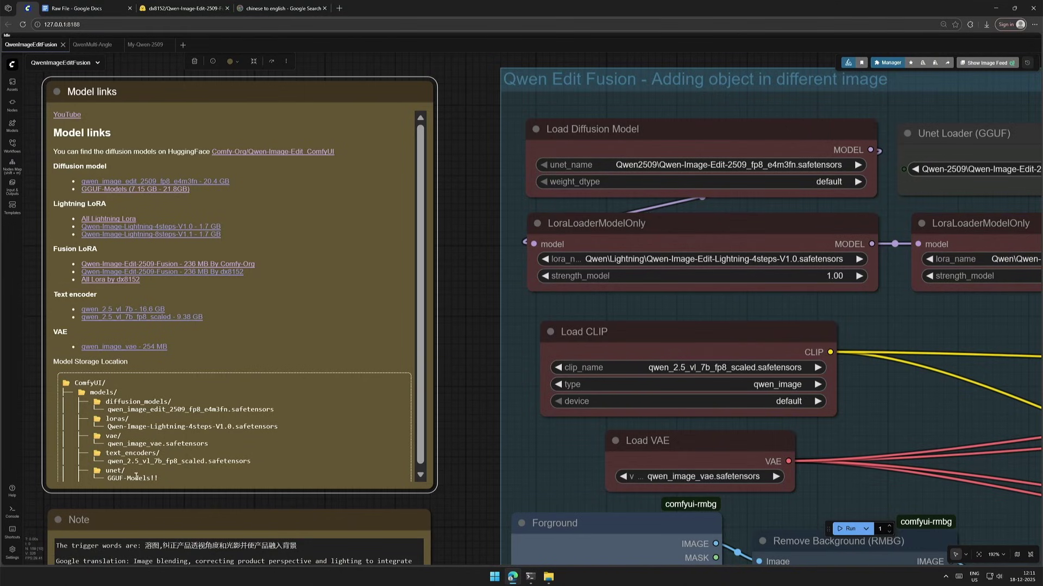
scroll(857, 311, "down", 1)
scroll(877, 318, "down", 1)
mouse_move(878, 318)
left_mouse_down()
mouse_move(406, 288)
mouse_move(488, 289)
mouse_move(496, 150)
left_mouse_up()
scroll(489, 289, "down", 1)
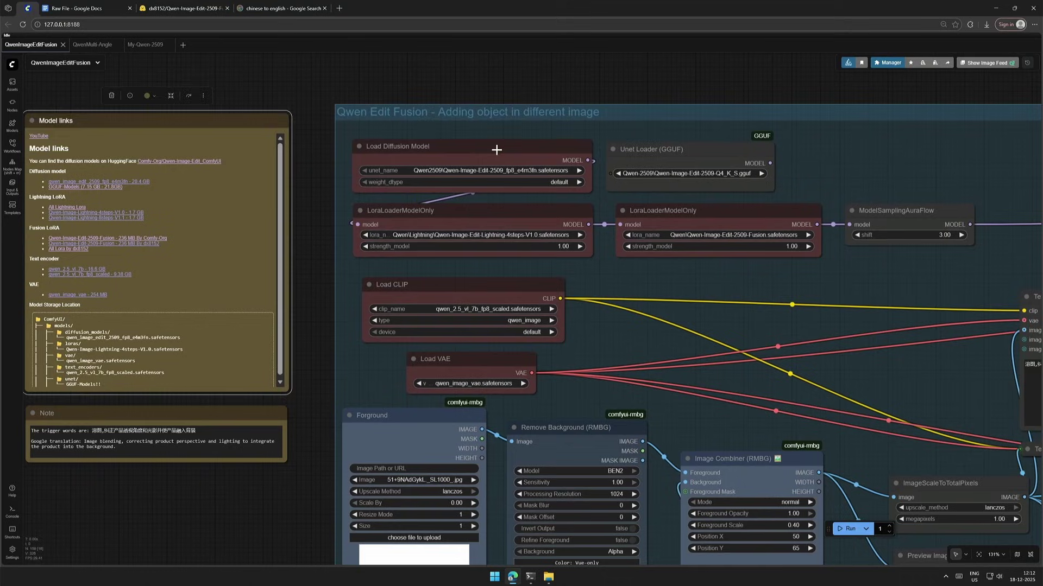
left_click(496, 150)
left_click(499, 216)
left_click(491, 284)
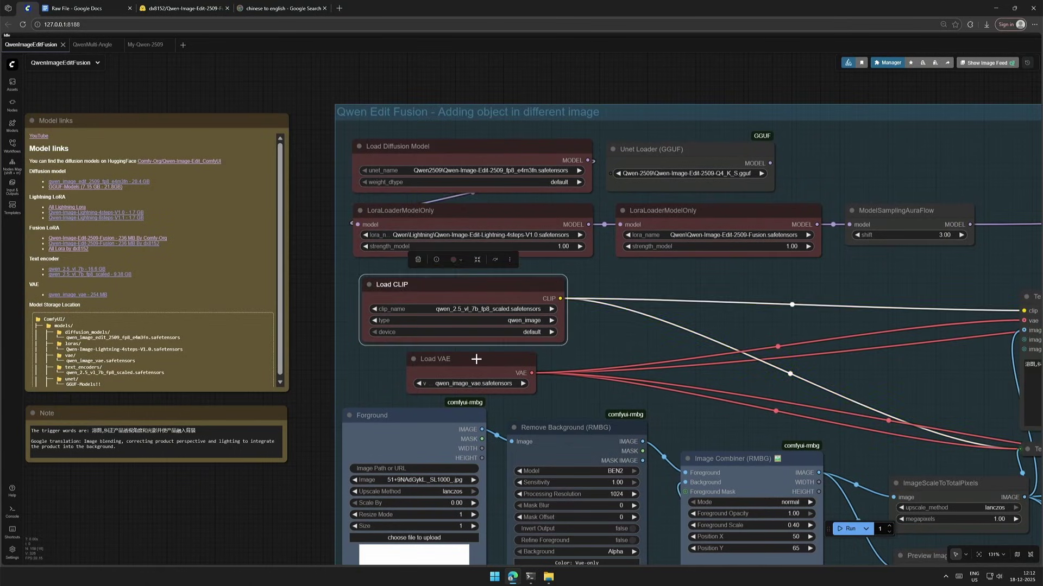
left_click(477, 359)
left_click(709, 217)
scroll(749, 272, "up", 2)
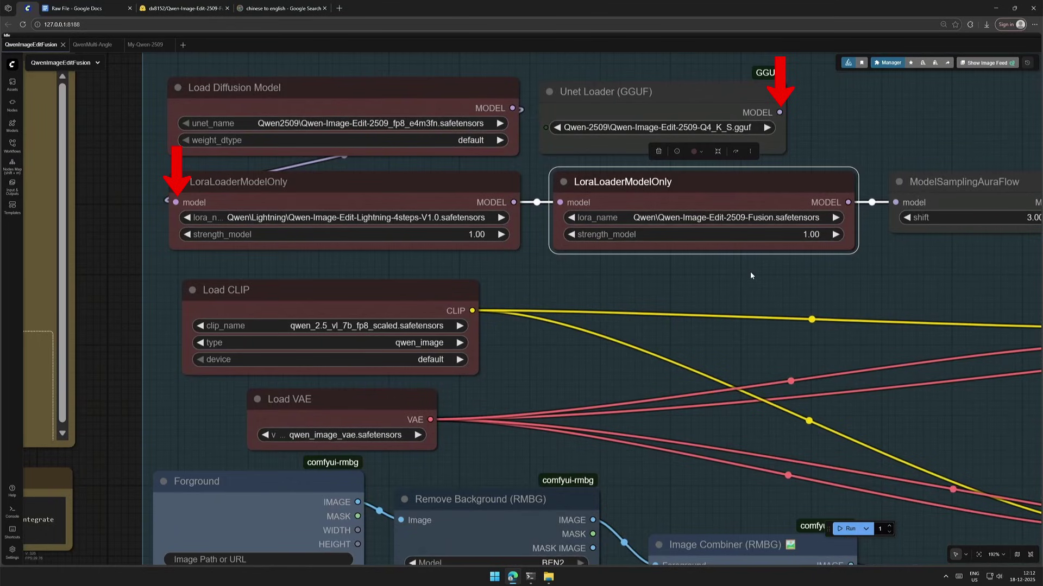
scroll(750, 271, "down", 5)
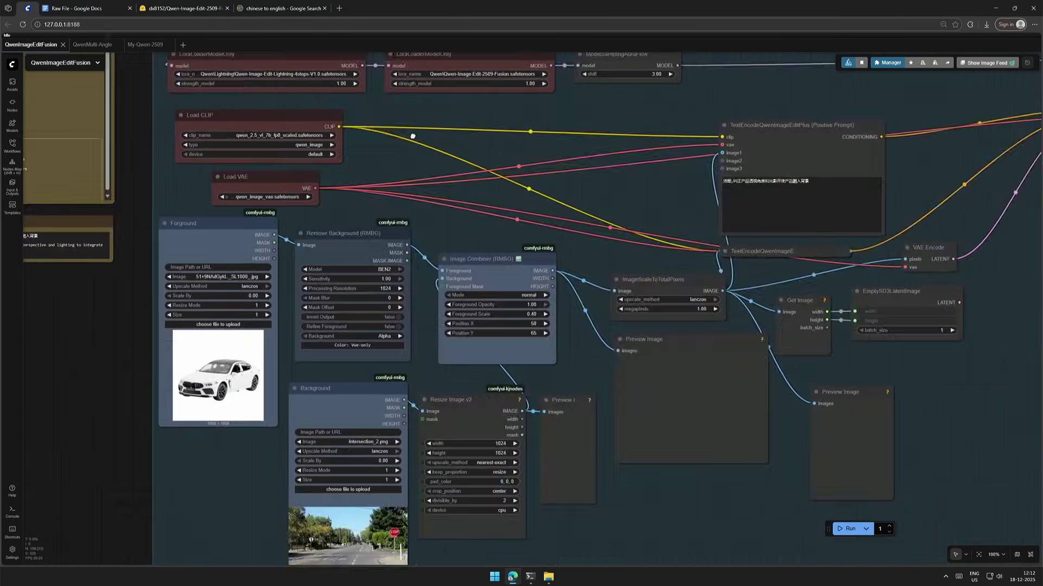
scroll(661, 239, "up", 4)
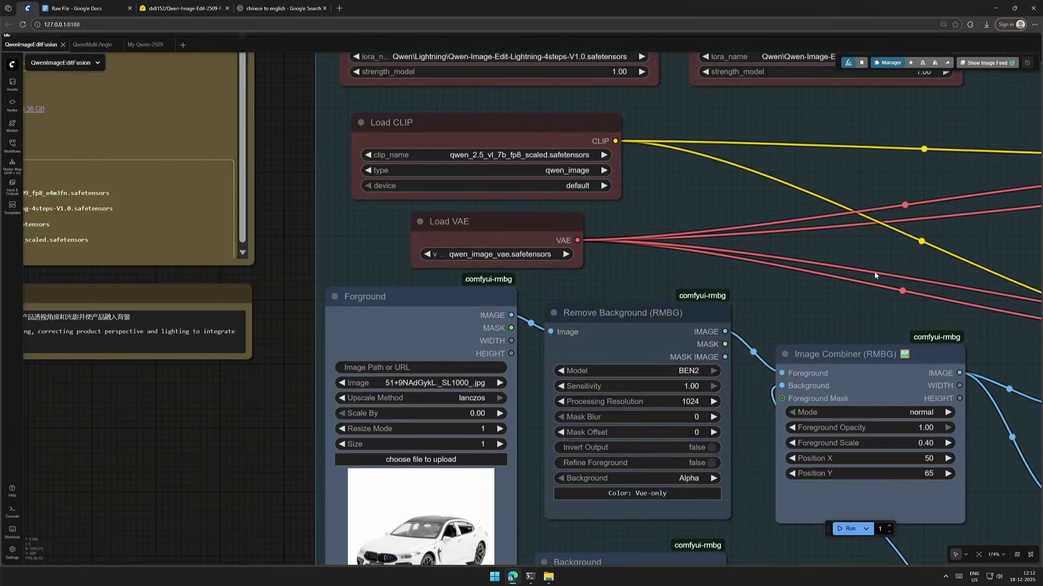
scroll(319, 318, "up", 5)
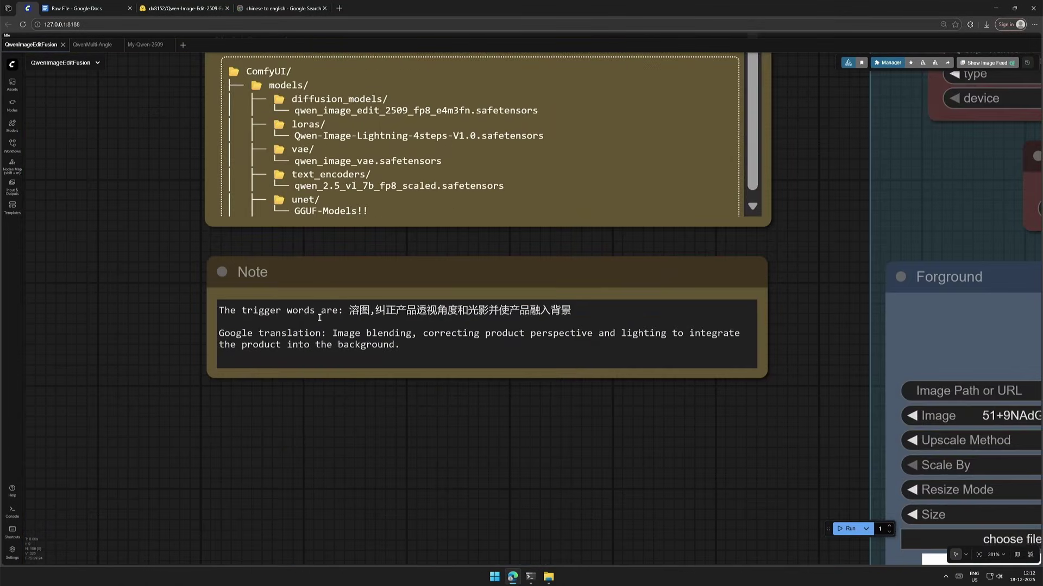
left_click_drag(349, 311, 589, 315)
left_click(467, 350)
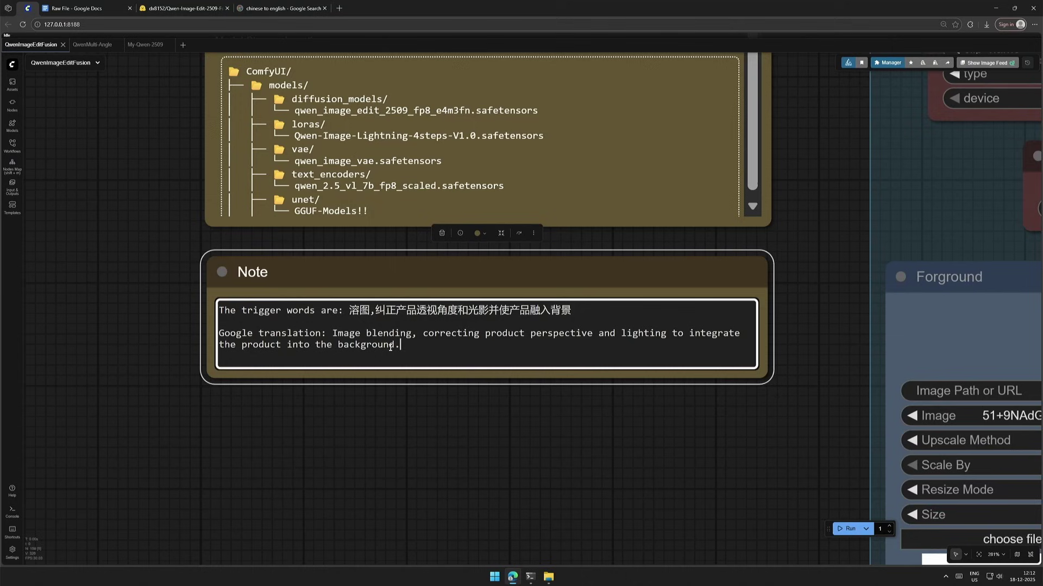
left_click_drag(332, 333, 414, 352)
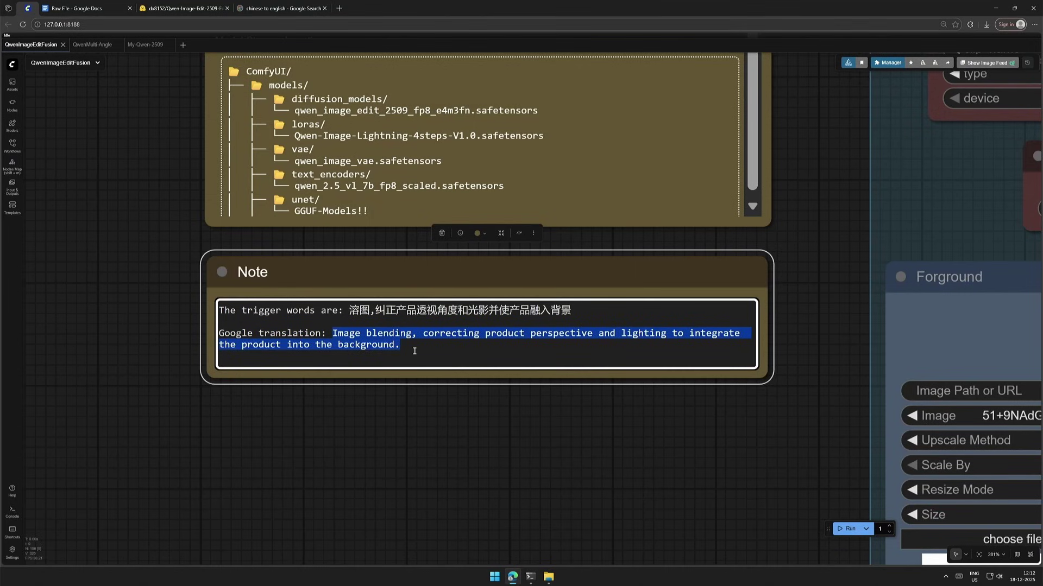
scroll(414, 352, "down", 6)
scroll(451, 414, "down", 3)
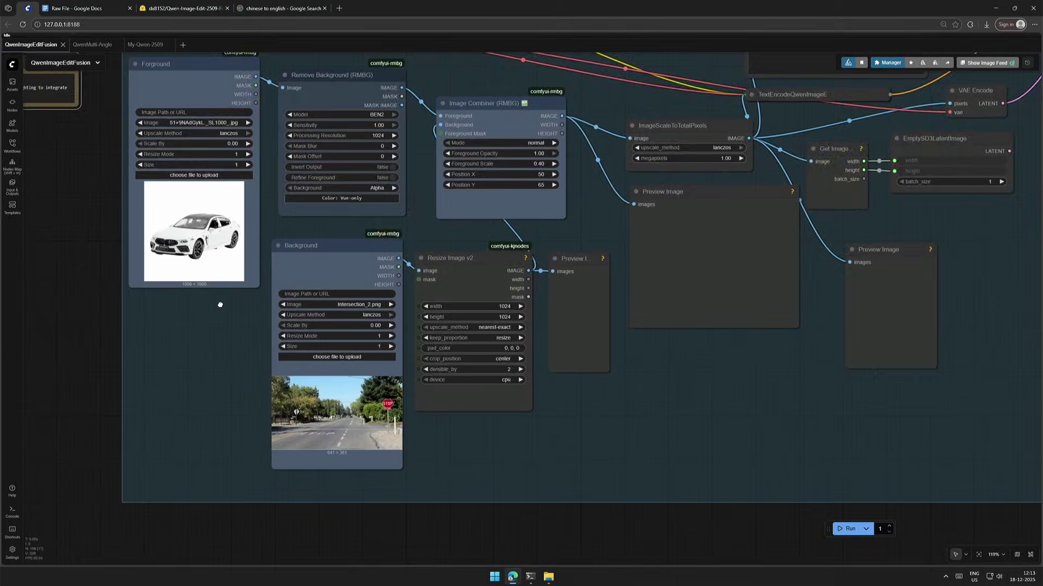
Bypass the CFGNorm, KSampler, VAE Decode and Save Image nodes
scroll(223, 423, "up", 3)
scroll(347, 408, "up", 4)
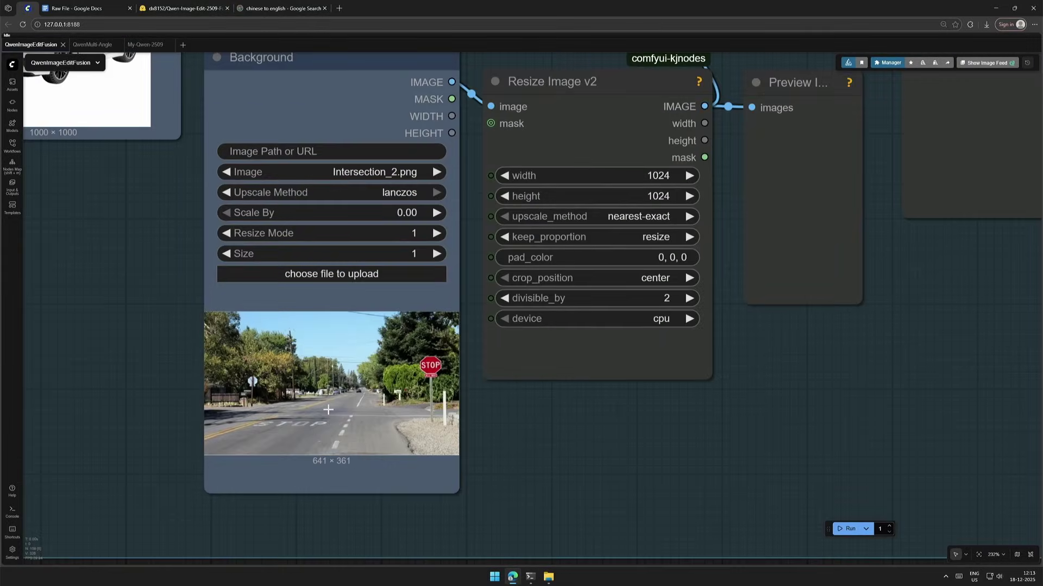
scroll(328, 409, "down", 10)
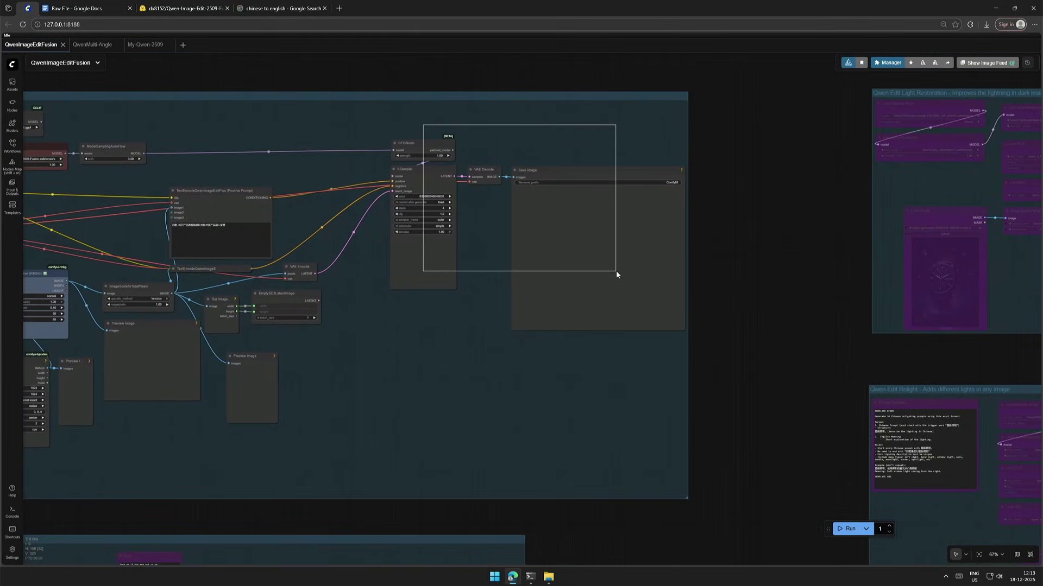
left_click_drag(419, 121, 616, 273)
key("ctrl+b")
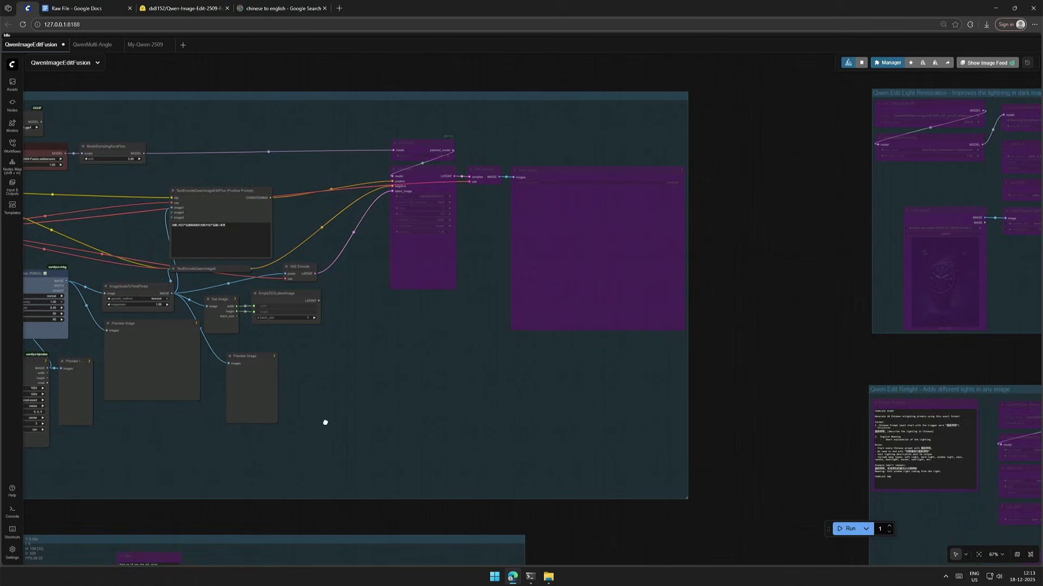
Inspect the Foreground image, Remove Background and Image Combiner nodes in turn
left_click_drag(92, 468, 539, 410)
scroll(539, 411, "up", 7)
mouse_move(89, 344)
left_mouse_down()
mouse_move(132, 396)
mouse_move(125, 461)
left_mouse_up()
left_click(152, 157)
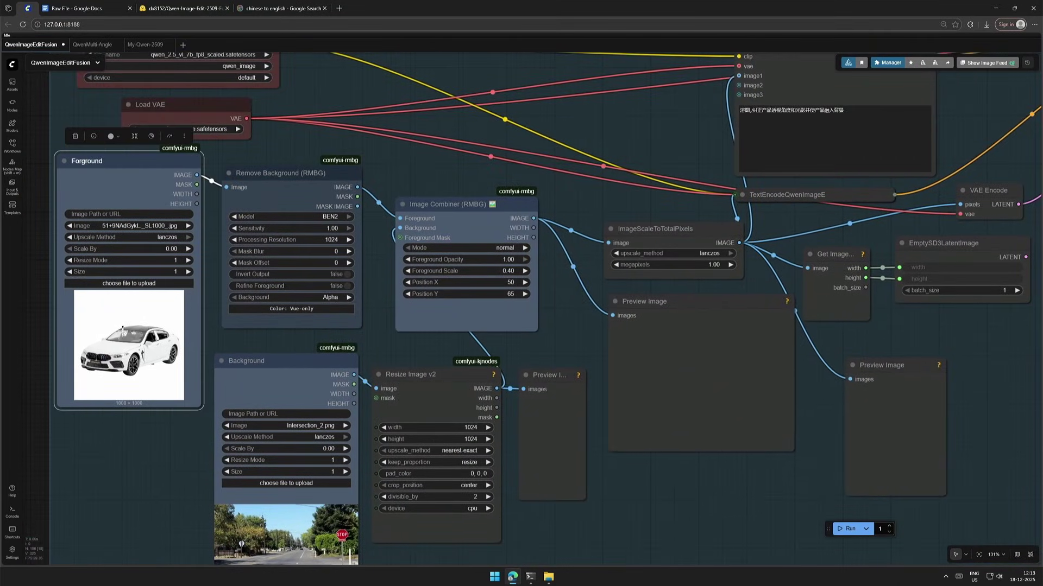
left_click(280, 173)
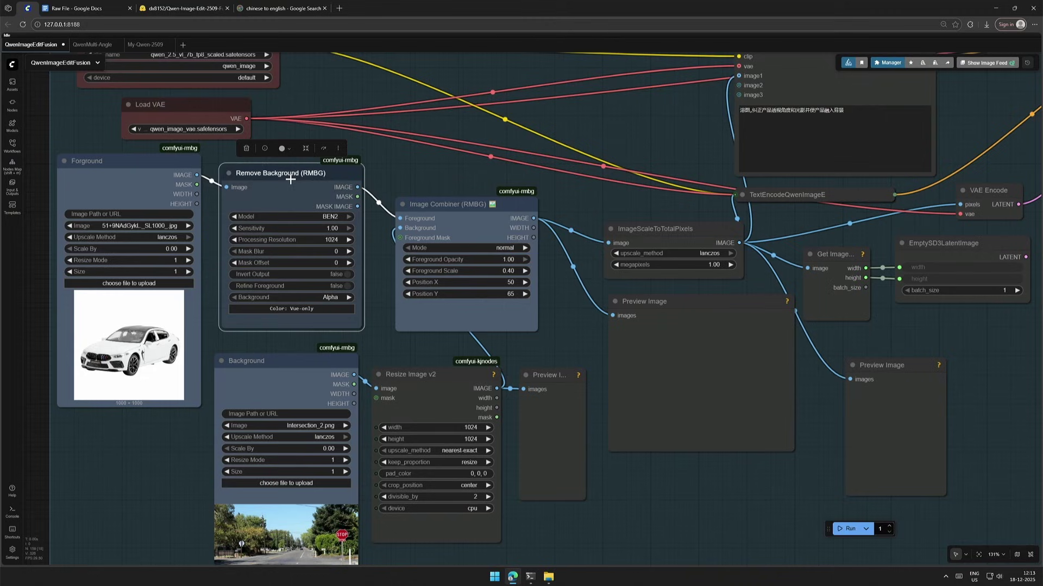
left_click(461, 206)
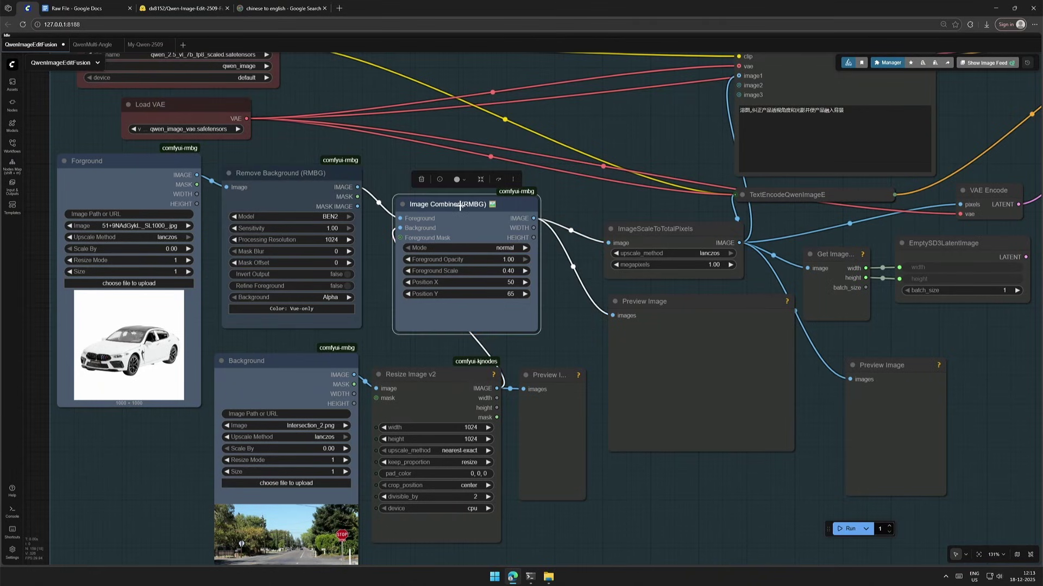
scroll(460, 205, "down", 2)
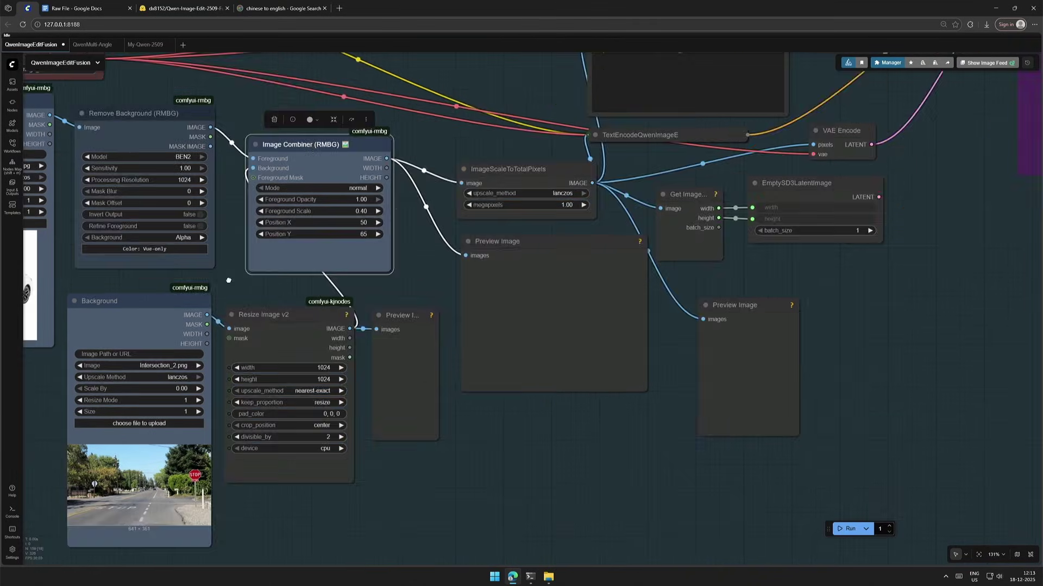
Run the workflow to fill the preview nodes
scroll(461, 205, "right", 5)
left_click(521, 240)
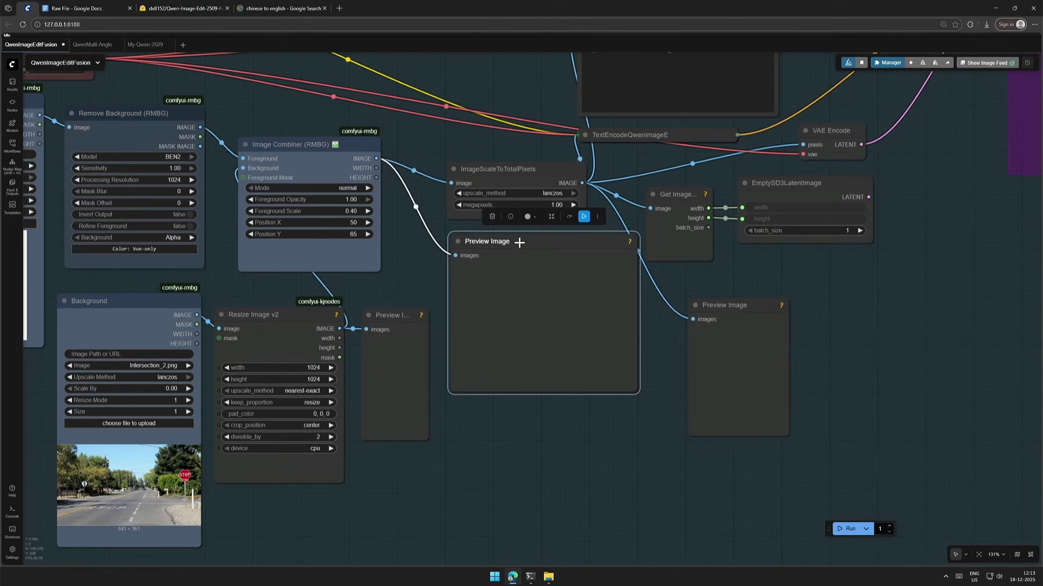
left_click(442, 312)
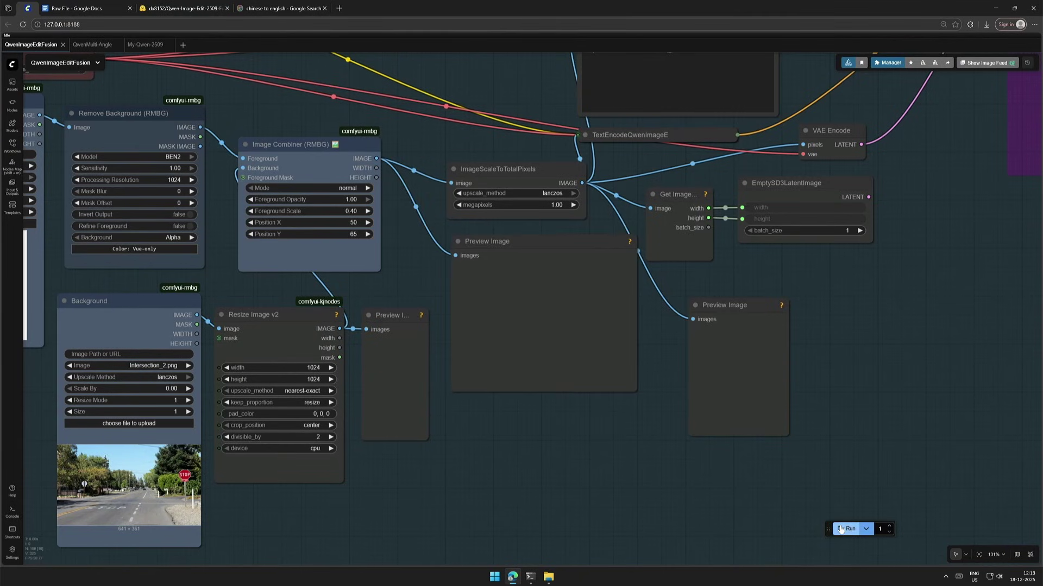
Delete the middle Preview Image node and enlarge the remaining 1365×768 composite preview
scroll(603, 304, "up", 4)
left_click(602, 312)
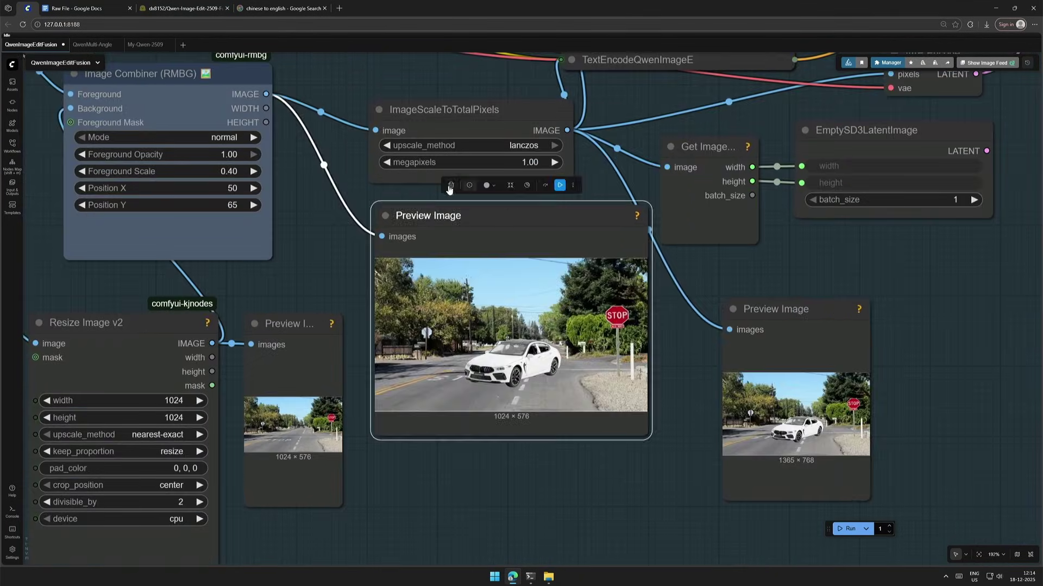
key("Delete")
left_click_drag(788, 308, 491, 223)
left_click_drag(617, 419, 803, 477)
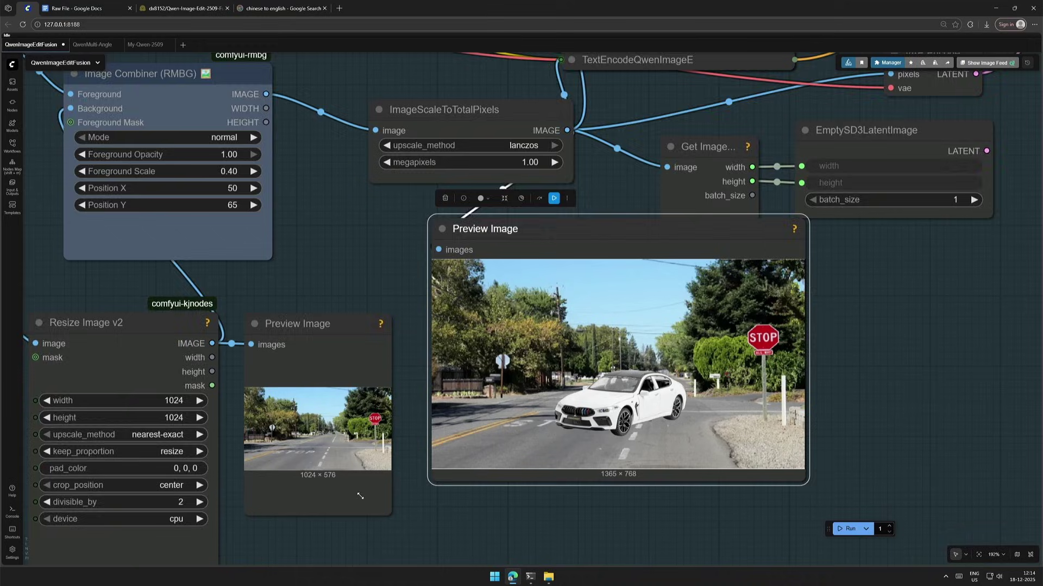
scroll(619, 498, "up", 4)
left_click_drag(543, 511, 543, 529)
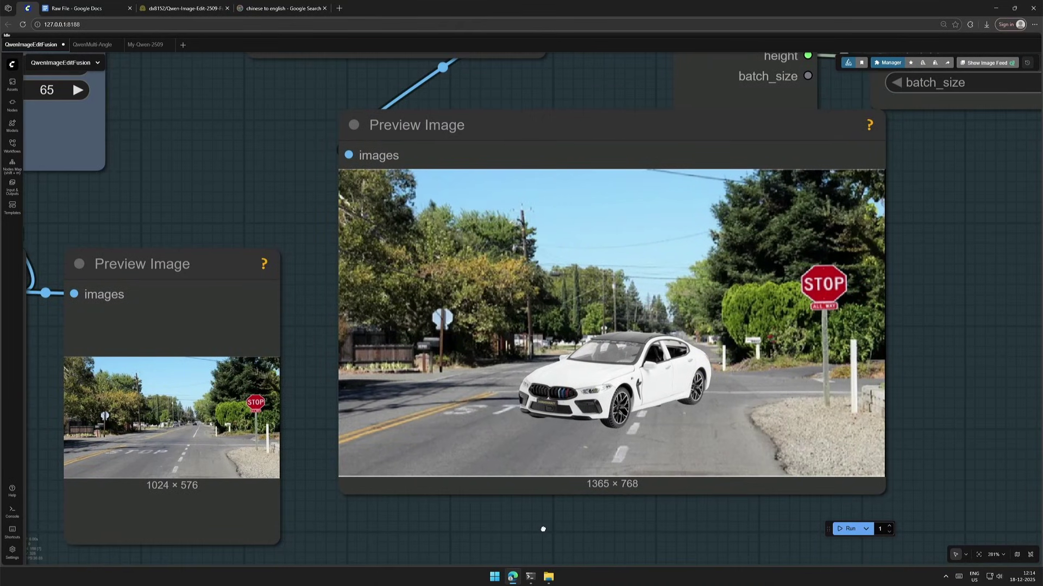
scroll(542, 529, "down", 5)
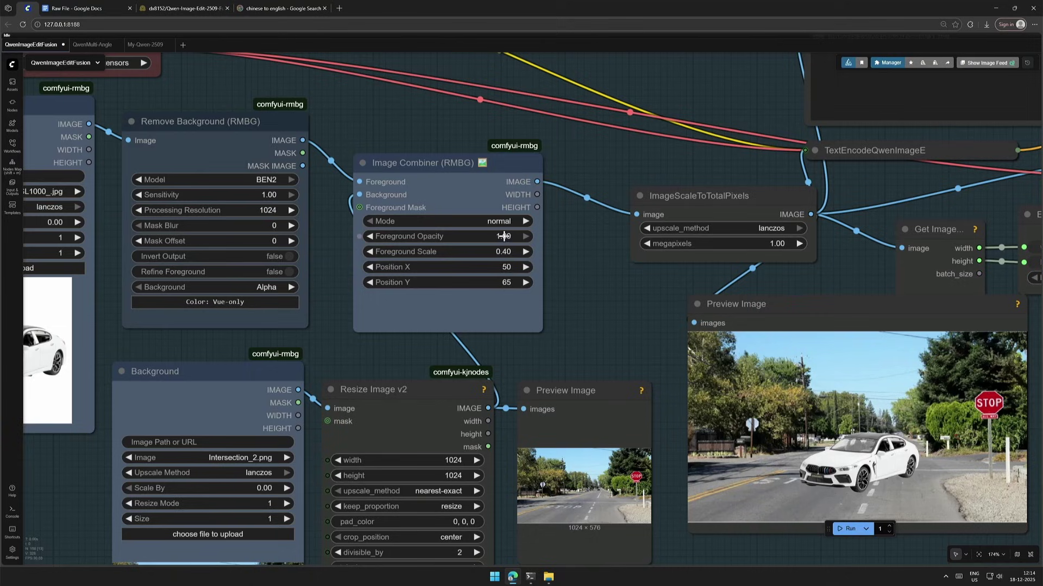
Set Foreground Opacity to 0.5 and rerun the composite
left_click(504, 236)
type("0.5")
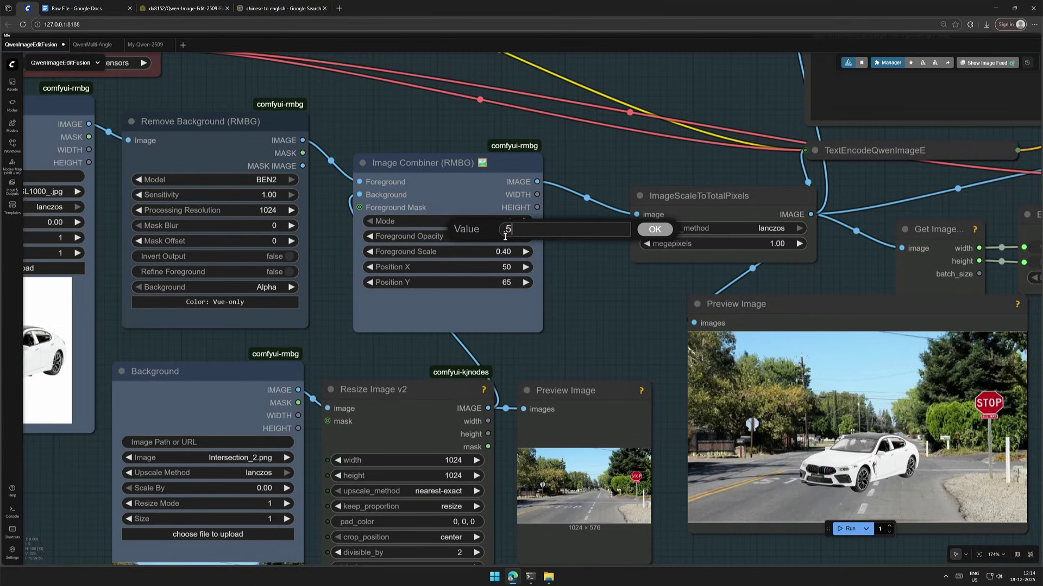
key("Return")
left_click(842, 528)
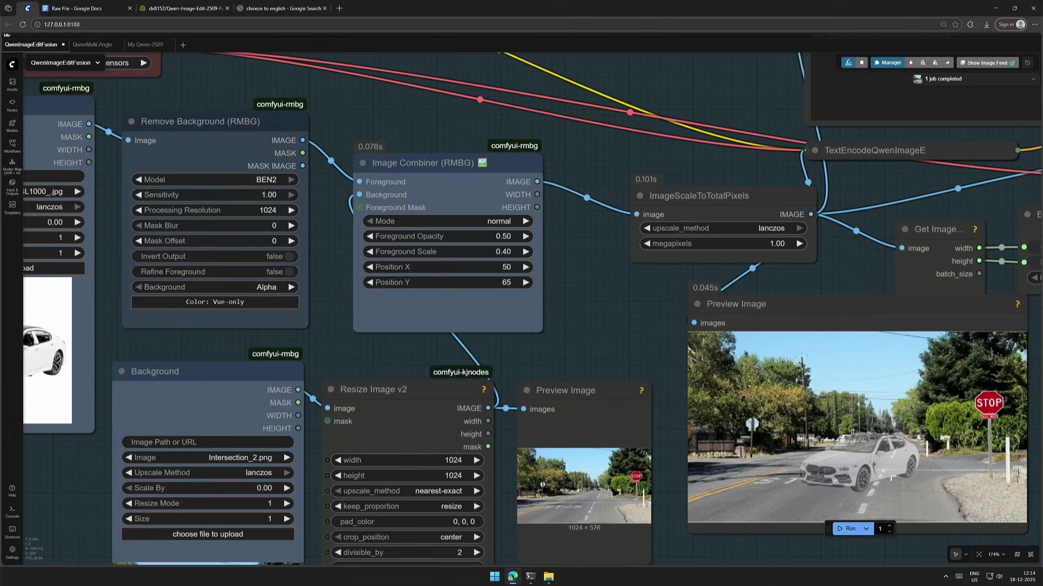
Rerun the composite with Foreground Scale 1.0 and then 0.2
left_click(491, 253)
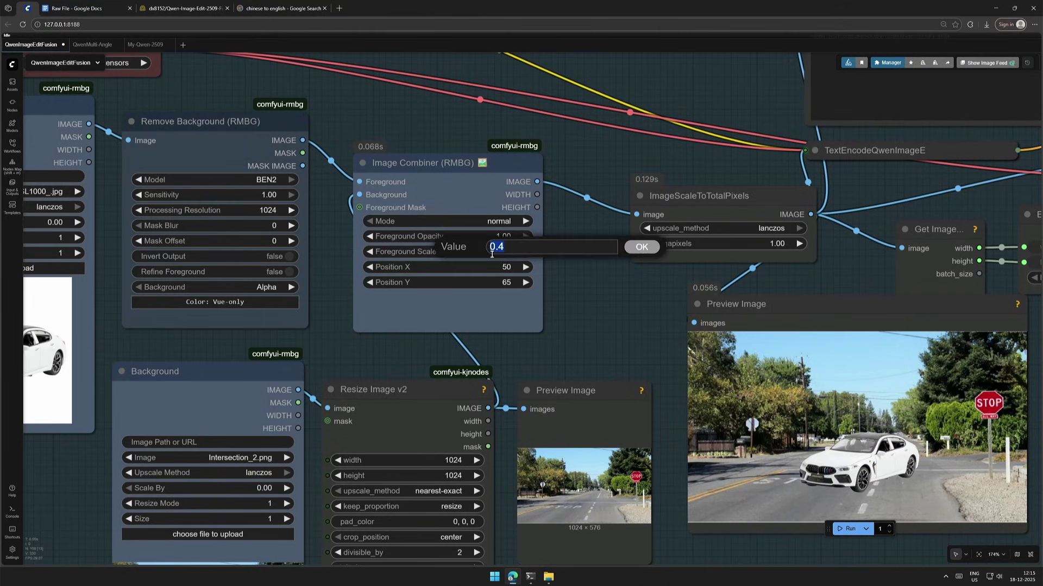
key("Escape")
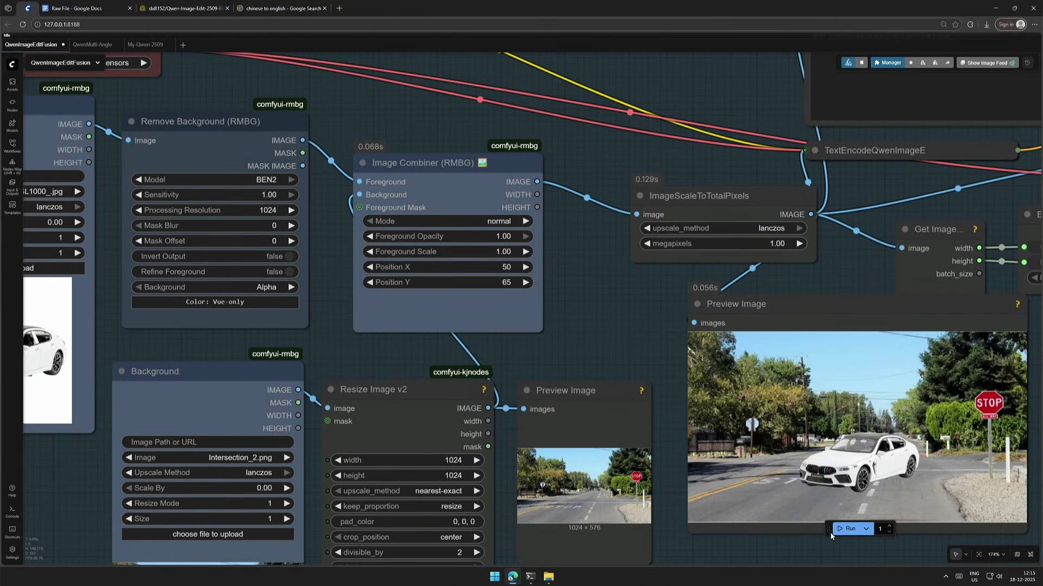
left_click(837, 531)
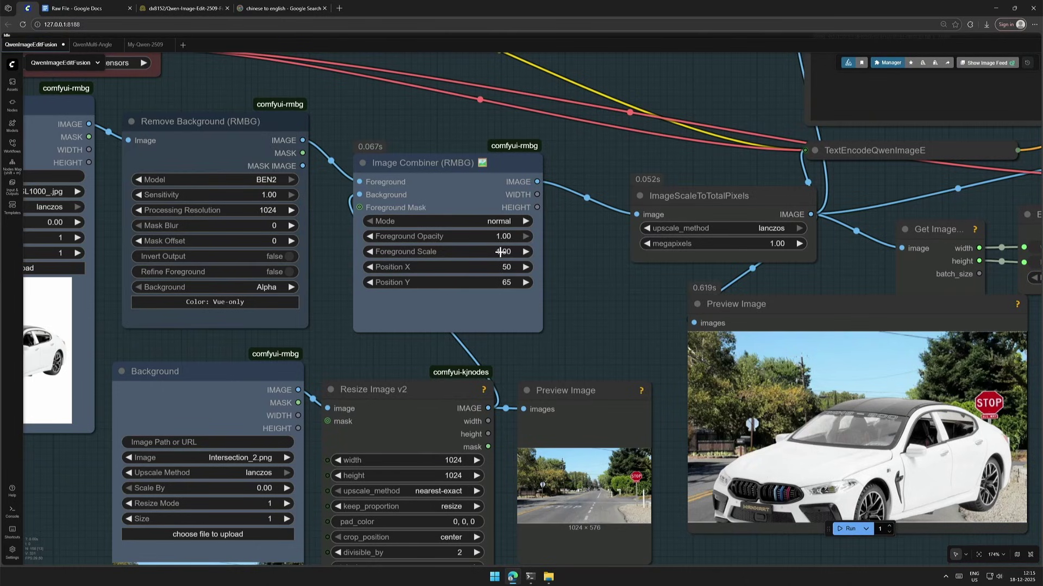
left_click(846, 532)
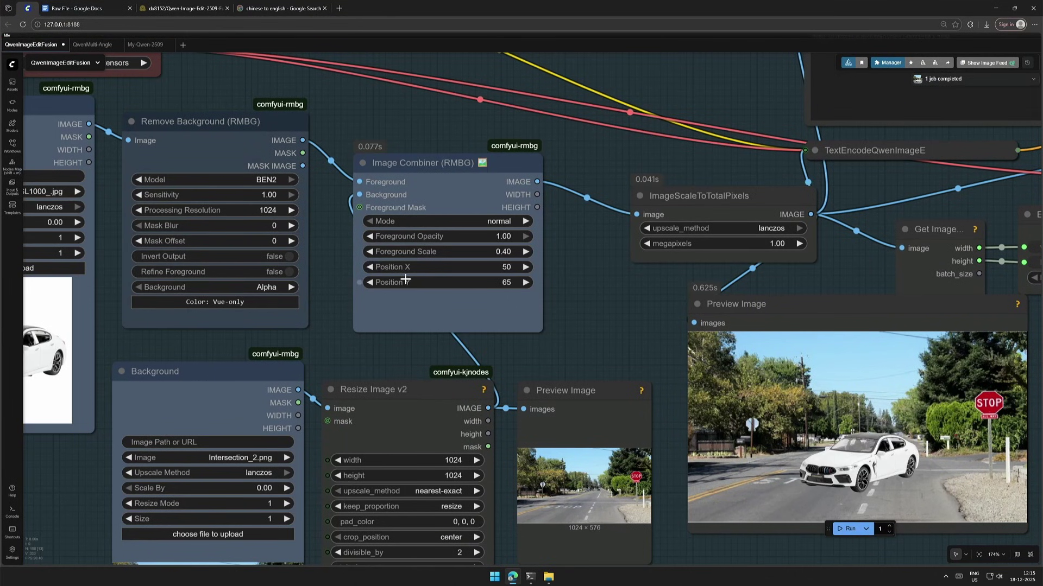
left_click(471, 266)
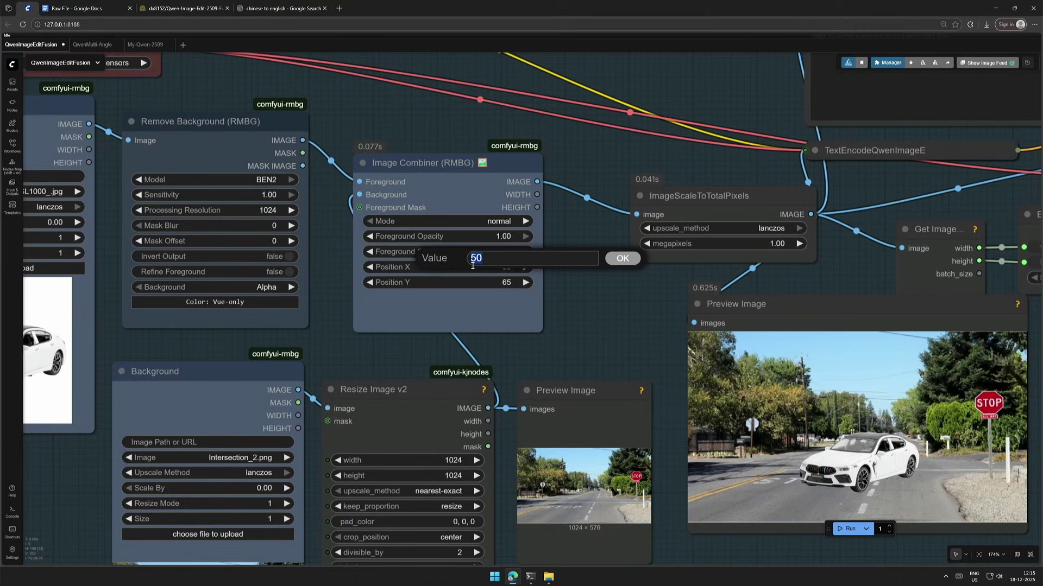
type("10")
key("Return")
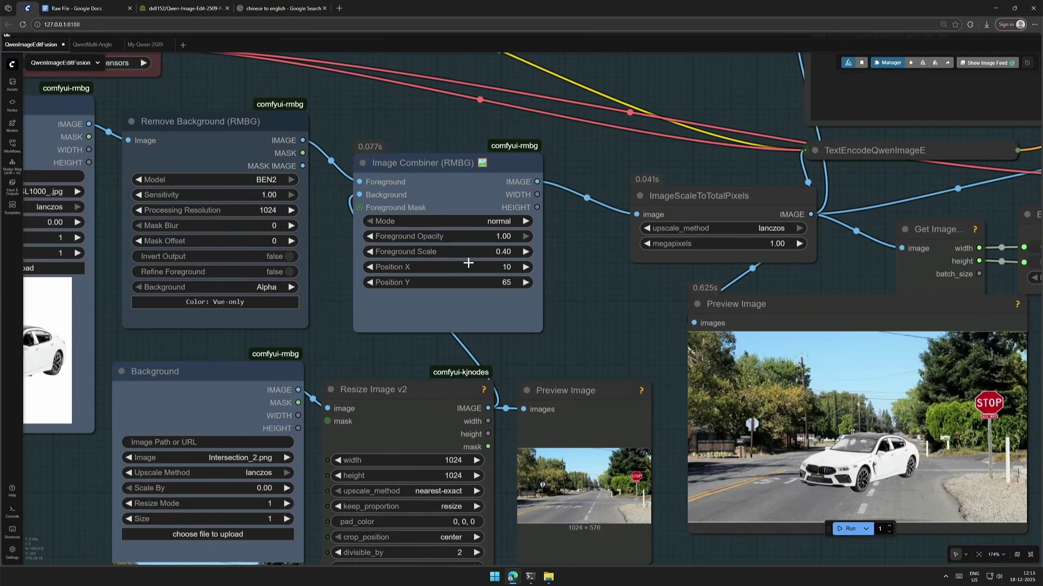
left_click(845, 529)
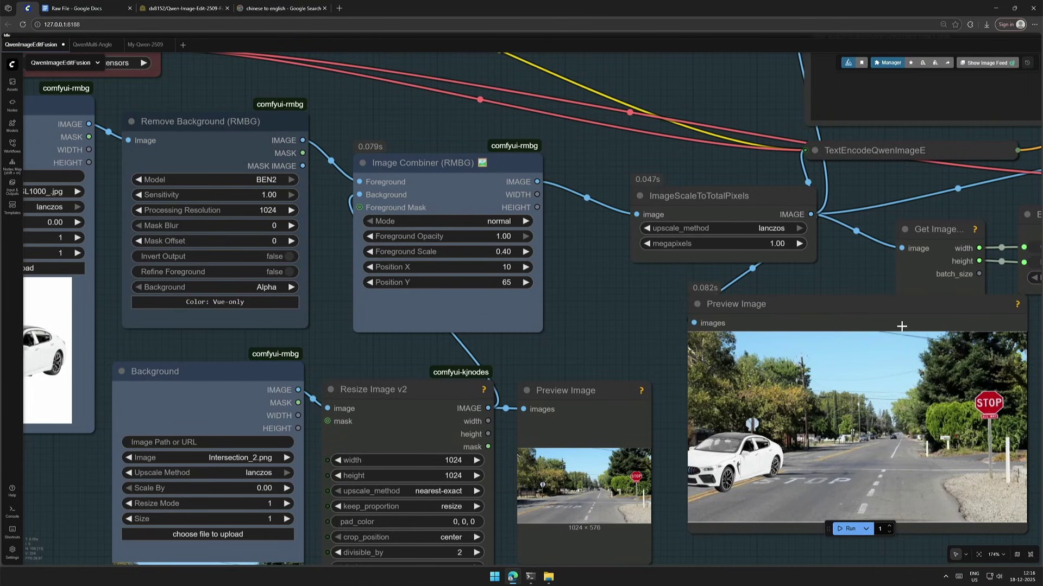
left_click(500, 266)
type("50")
key("Return")
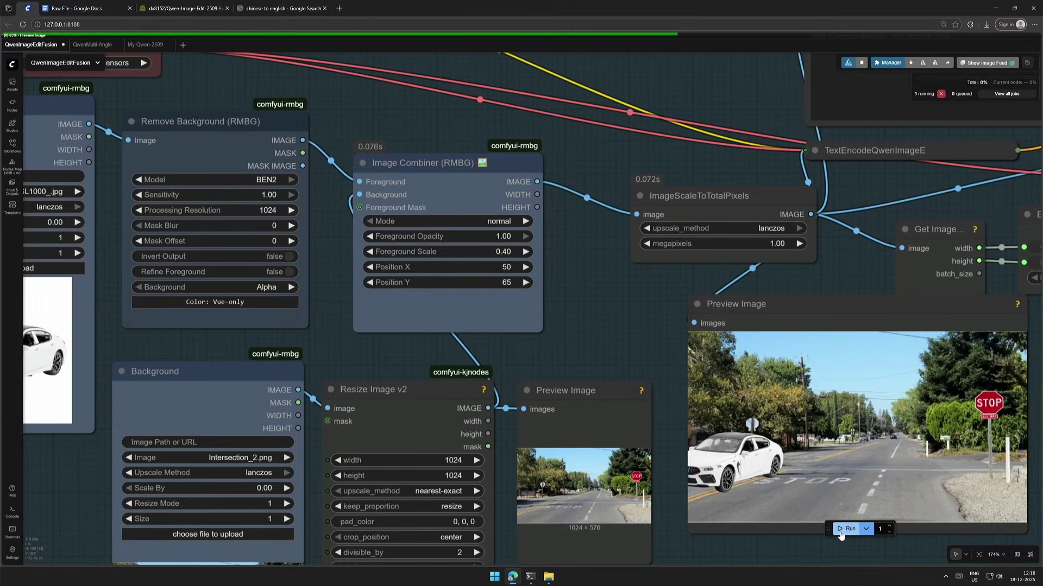
left_click(501, 283)
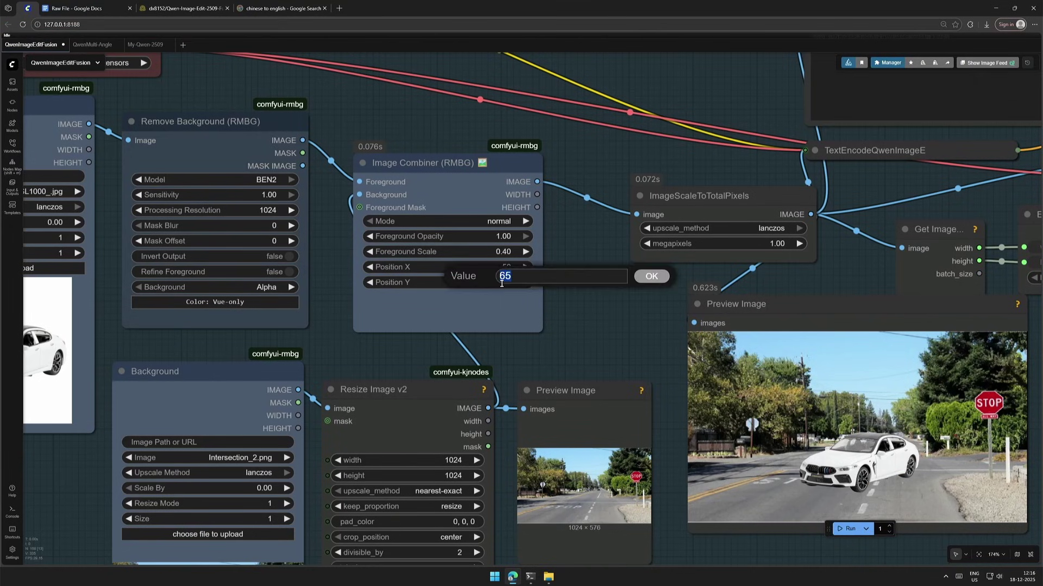
type("10")
key("Return")
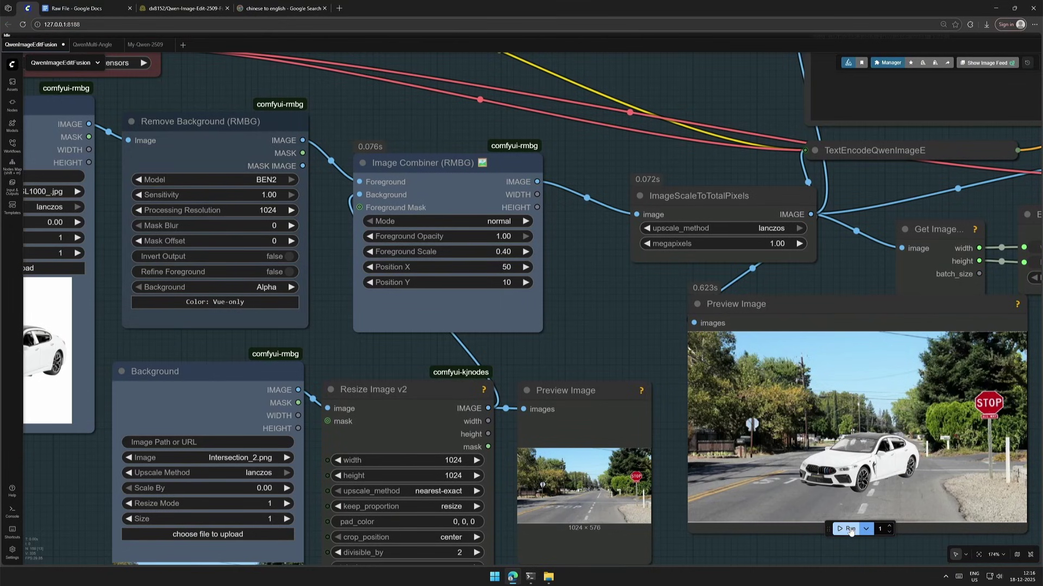
left_click(848, 528)
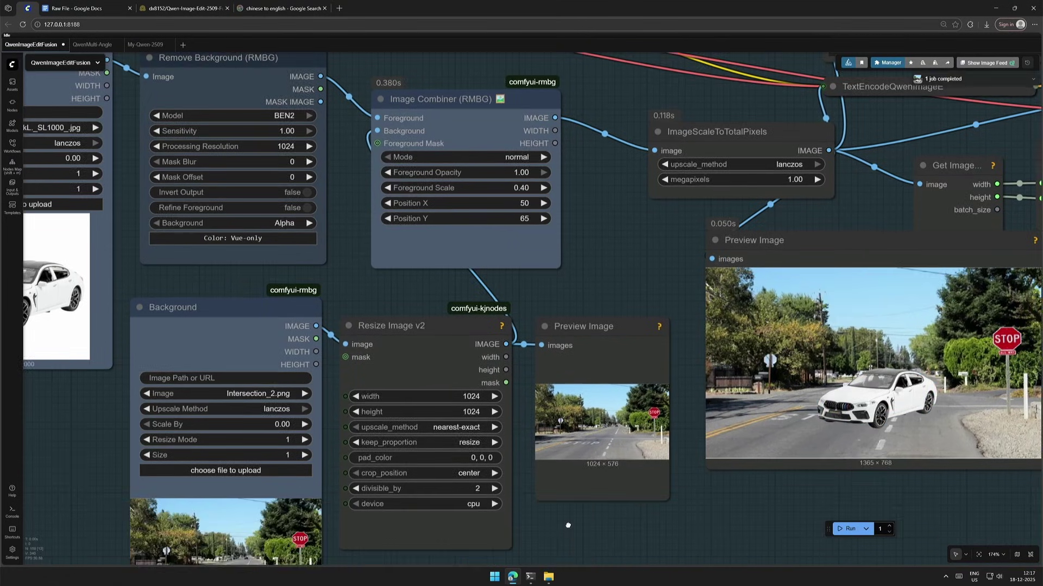
Pan over the latent connections and prompt area, selecting the ImageScaleToTotalPixels node
scroll(245, 290, "down", 3)
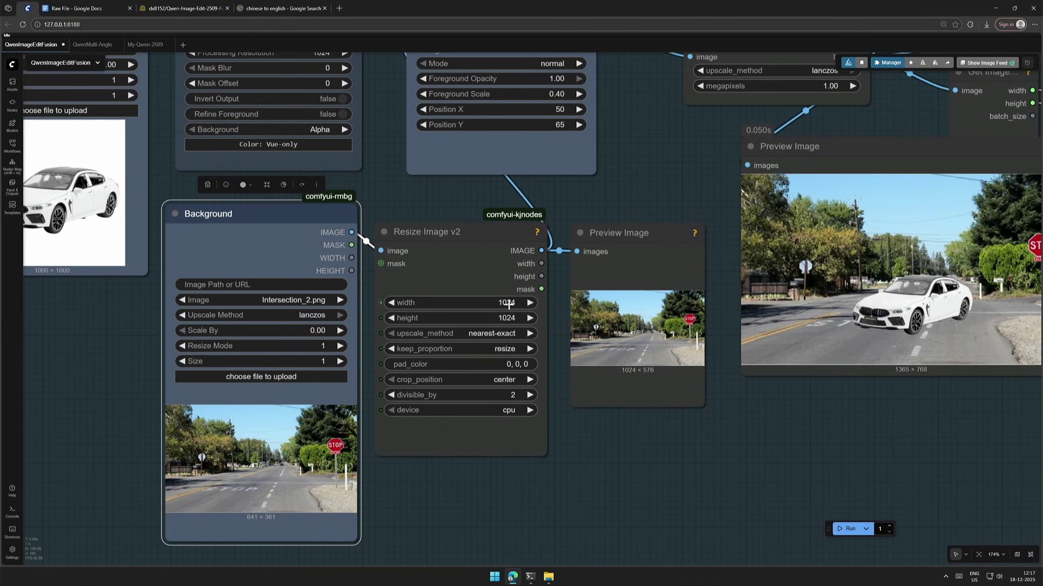
scroll(489, 348, "up", 2)
scroll(450, 428, "down", 4)
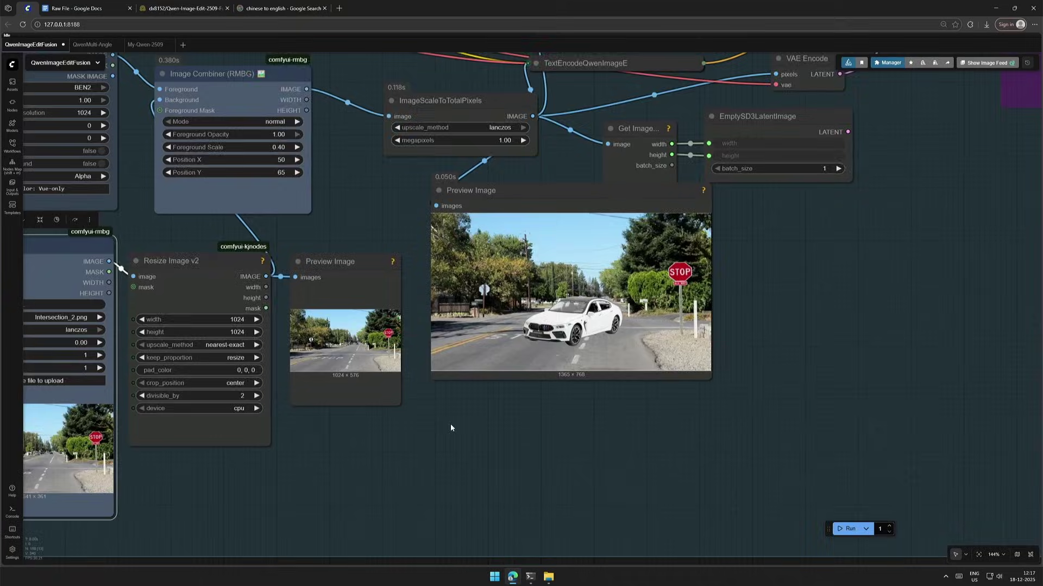
scroll(543, 396, "down", 2)
scroll(671, 369, "up", 4)
scroll(647, 332, "down", 5)
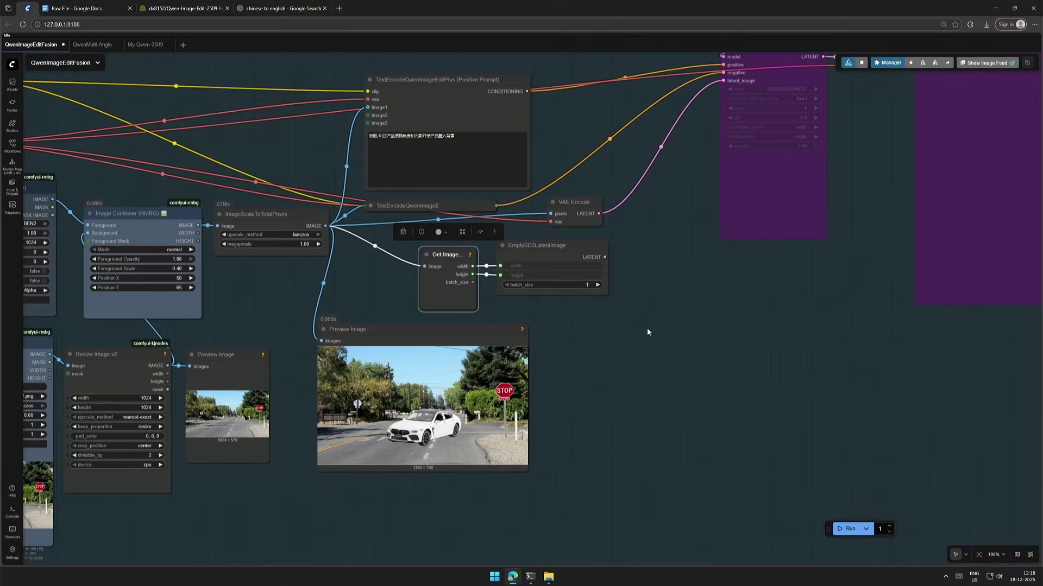
left_click_drag(648, 325, 489, 492)
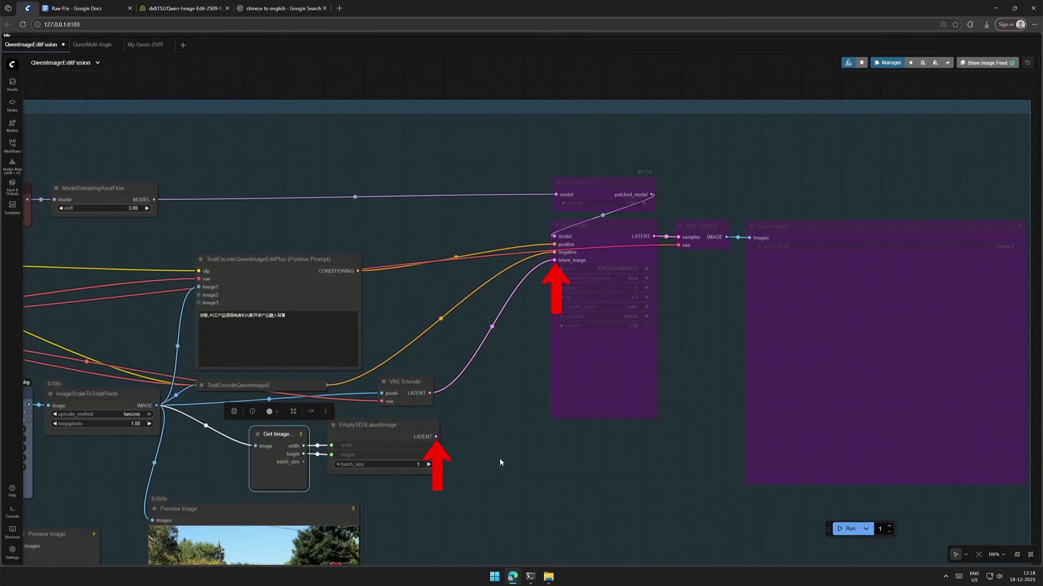
left_click_drag(500, 458, 579, 401)
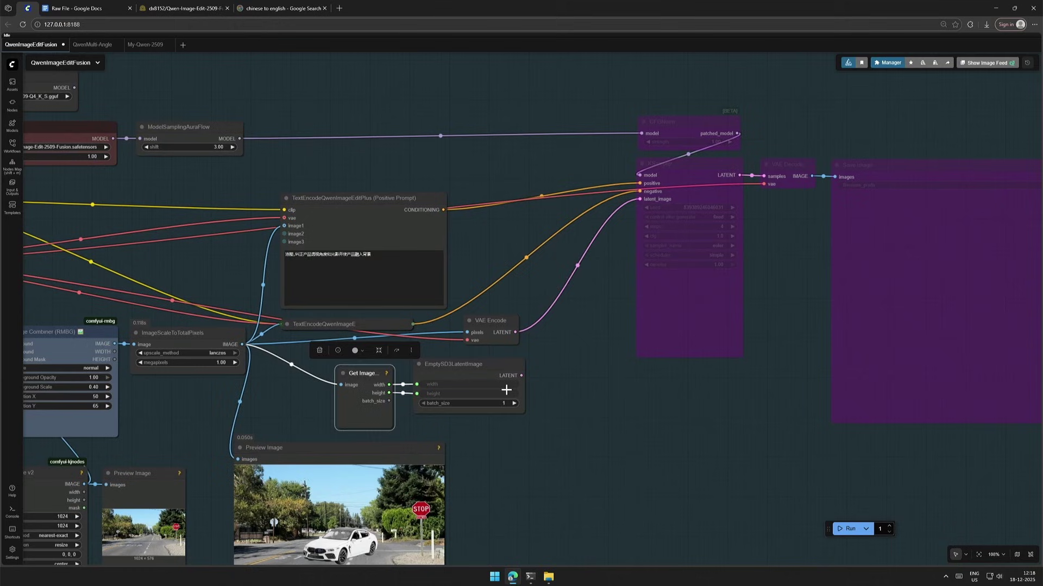
left_click(559, 403)
left_click(215, 335)
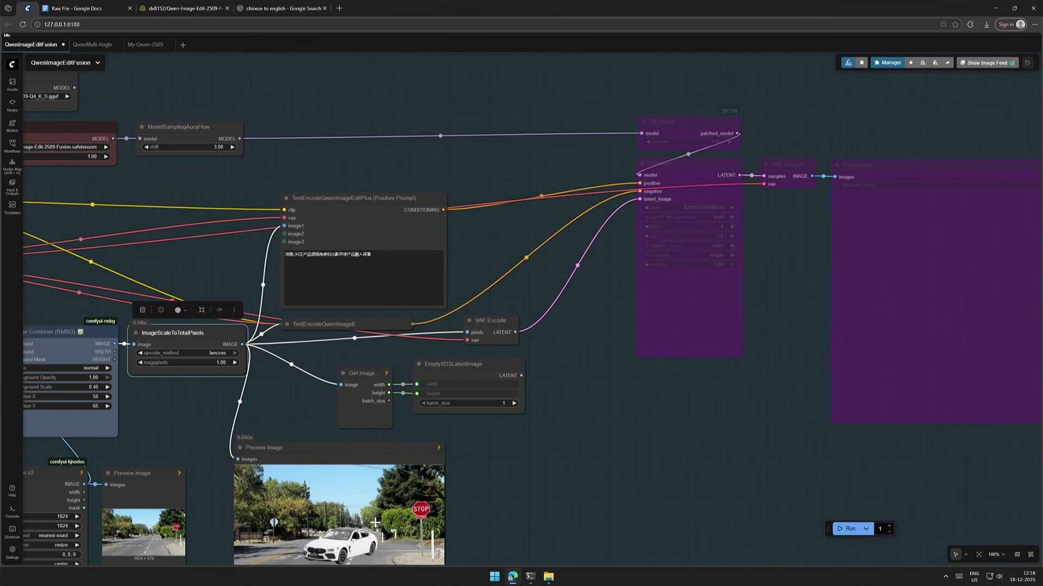
Re-enable CFGNorm, KSampler, VAE Decode and Save Image with Ctrl+B
scroll(552, 397, "down", 2)
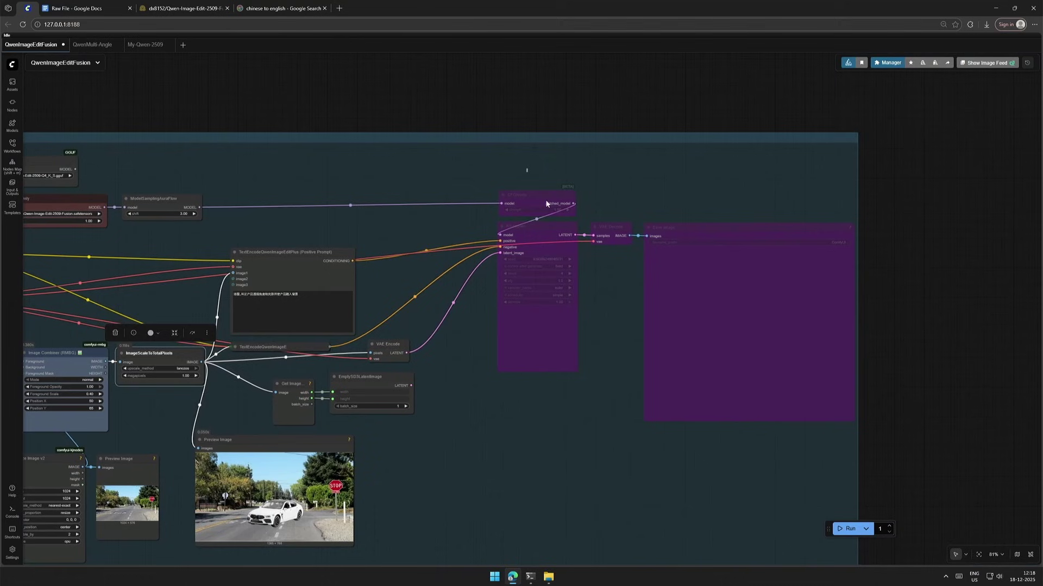
left_click_drag(489, 179, 703, 357)
key("ctrl+b")
left_click_drag(523, 443, 686, 454)
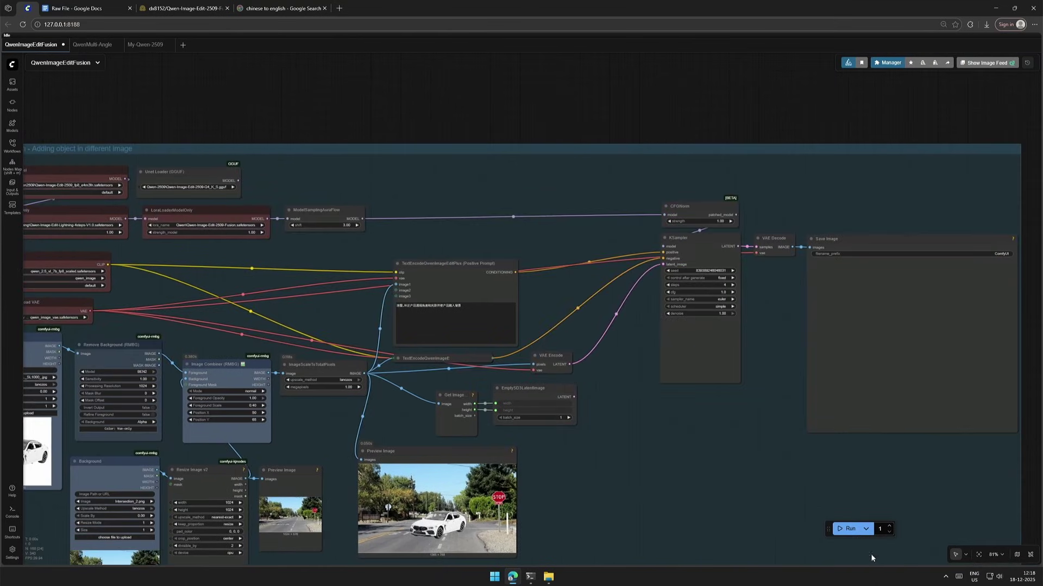
Run the full workflow, watch console progress, and zoom into the 1360×768 saved Fusion image
left_click(847, 528)
key("alt+Tab")
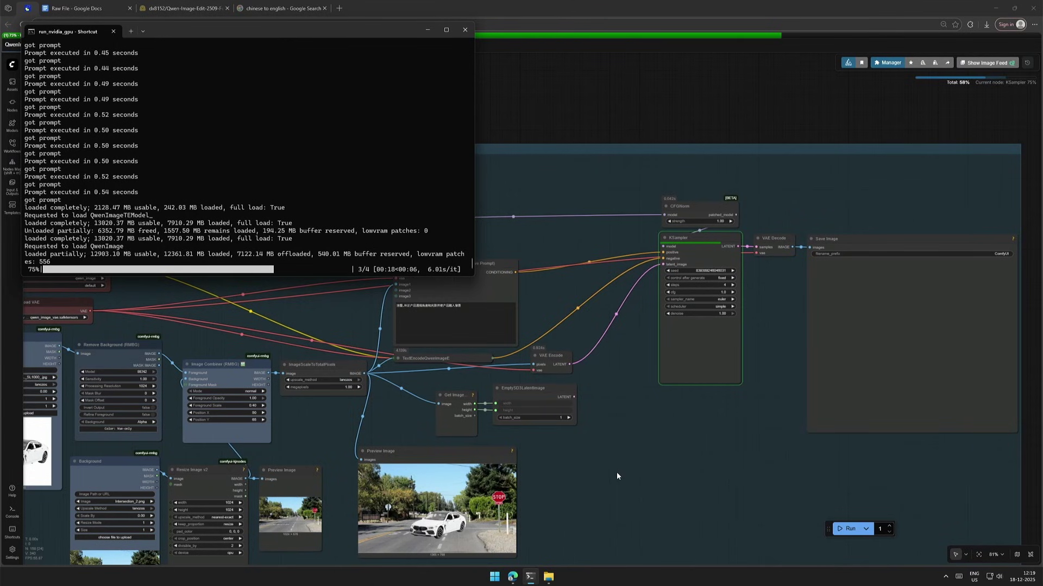
left_click(697, 470)
scroll(697, 470, "up", 7)
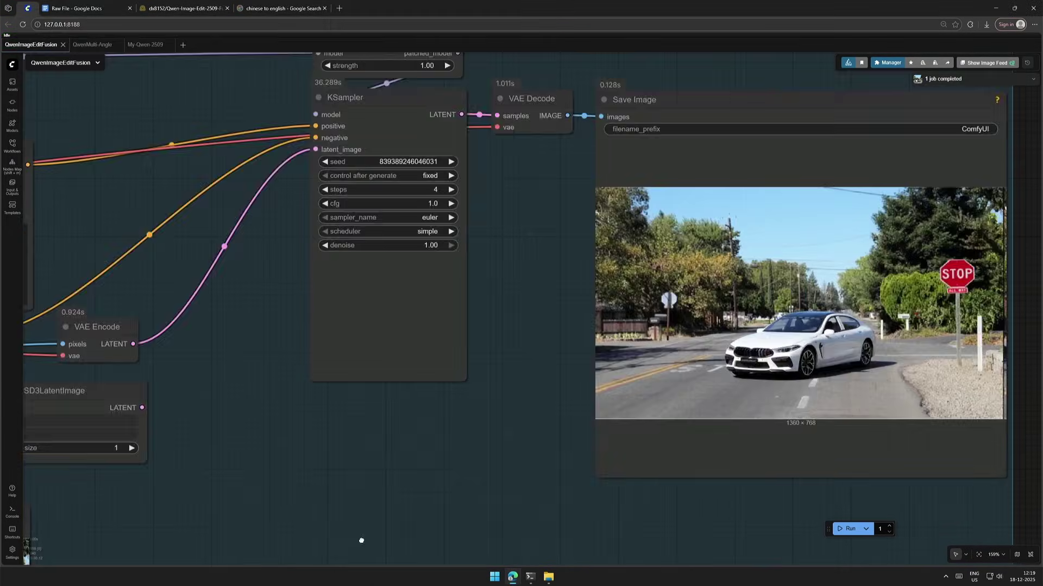
mouse_move(466, 453)
left_mouse_down()
mouse_move(406, 552)
mouse_move(432, 554)
left_mouse_up()
scroll(445, 492, "up", 2)
scroll(406, 552, "up", 1)
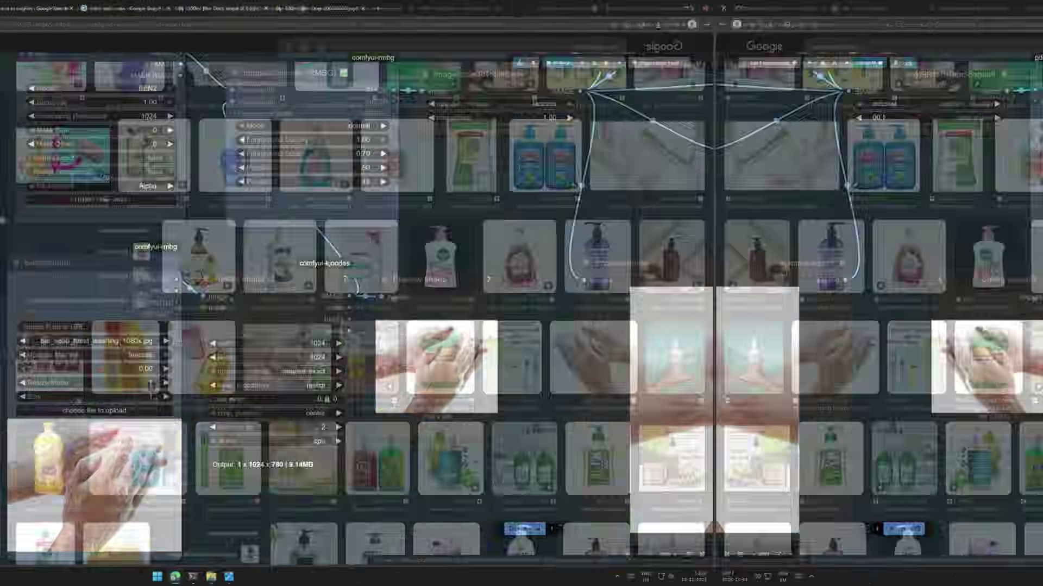
Pan and zoom to inspect the combined dish-soap and soapy-hands preview
scroll(239, 417, "up", 5)
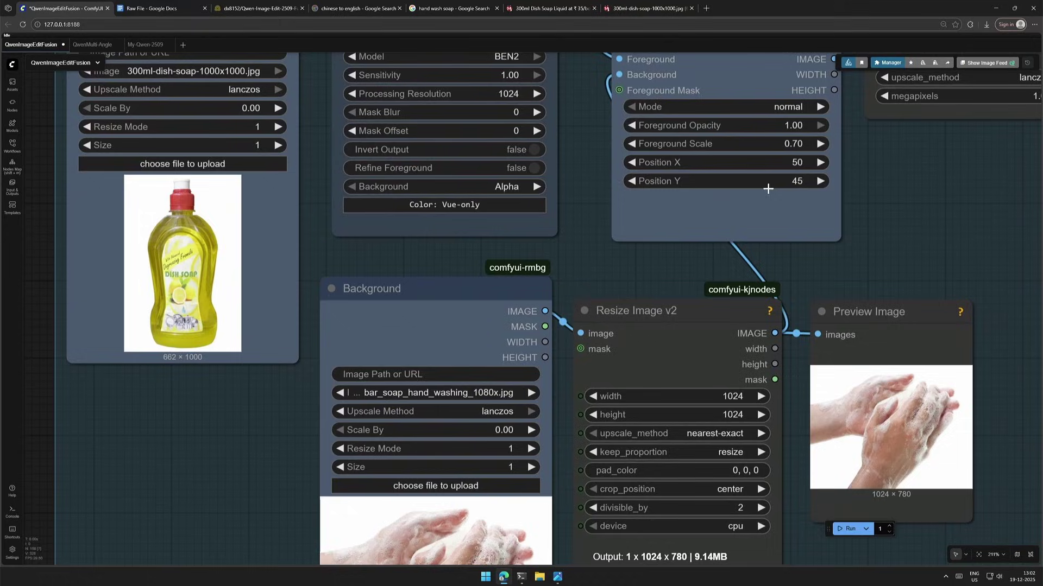
left_click_drag(622, 280, 466, 111)
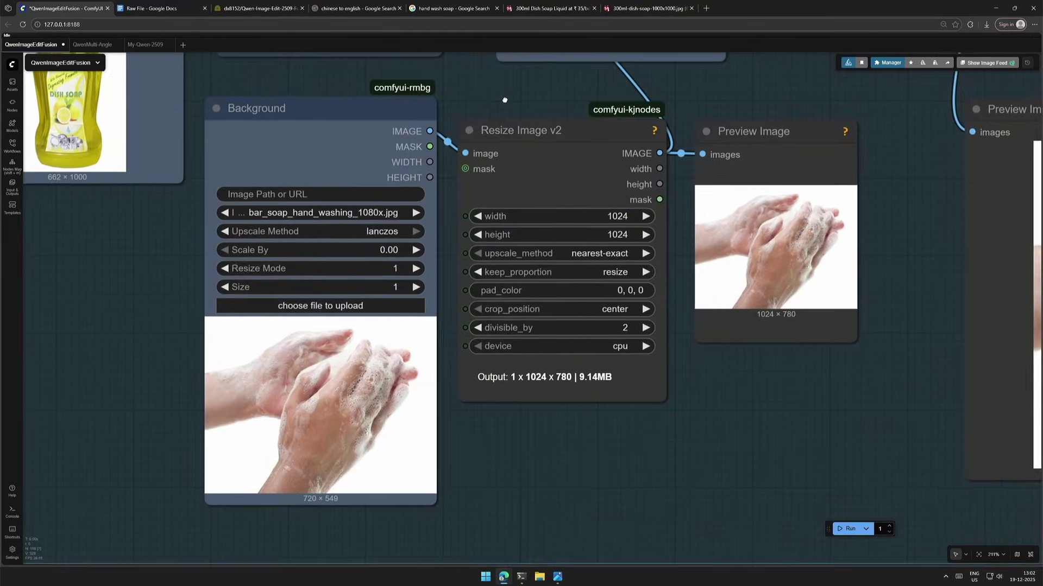
scroll(466, 111, "down", 3)
scroll(516, 103, "right", 10)
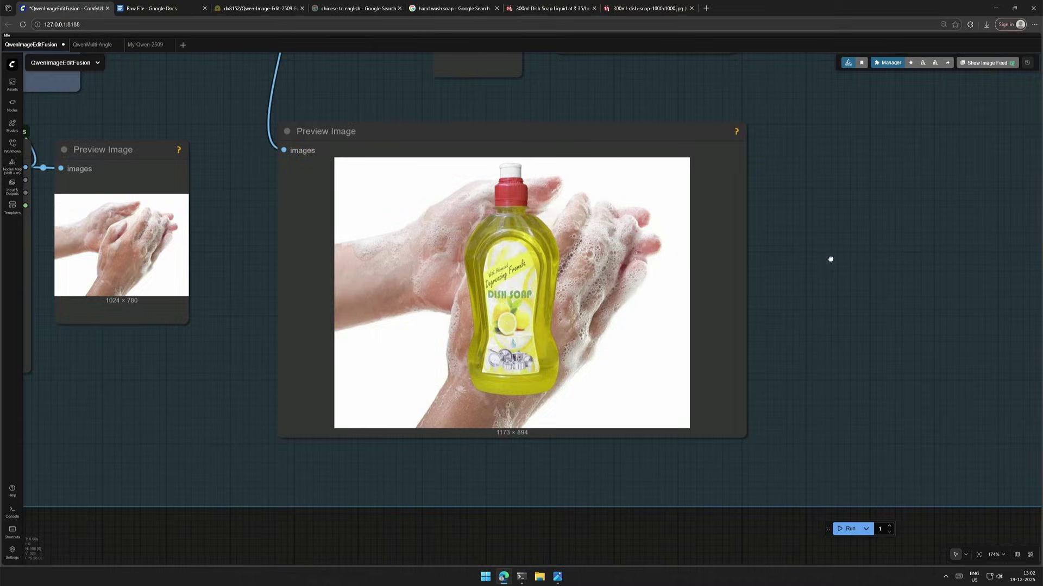
scroll(250, 393, "left", 10)
scroll(250, 393, "right", 10)
scroll(142, 360, "up", 5)
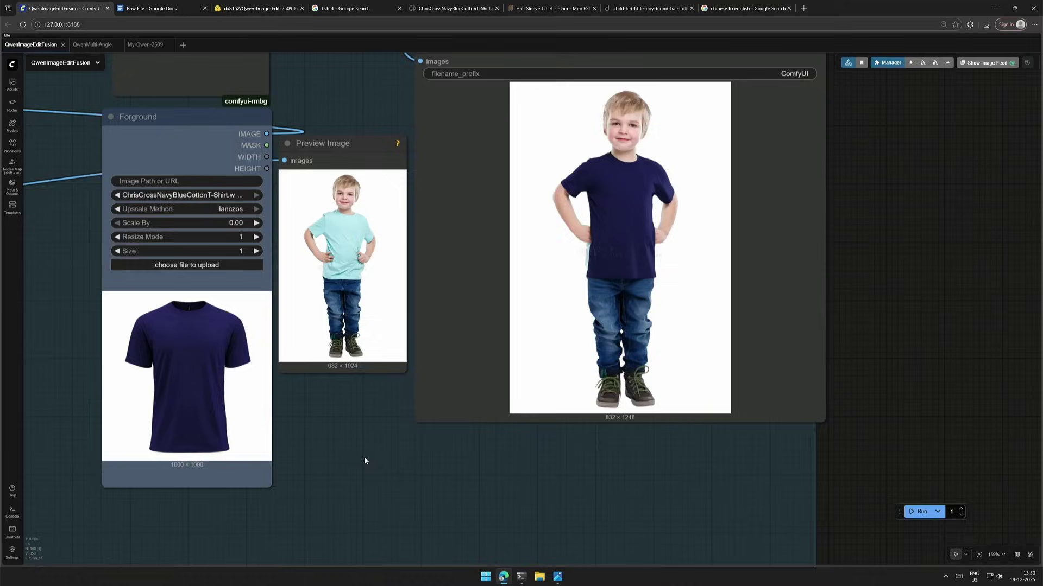
Replace the Chinese positive prompt with pasted English text
scroll(530, 333, "up", 3)
scroll(573, 228, "up", 4)
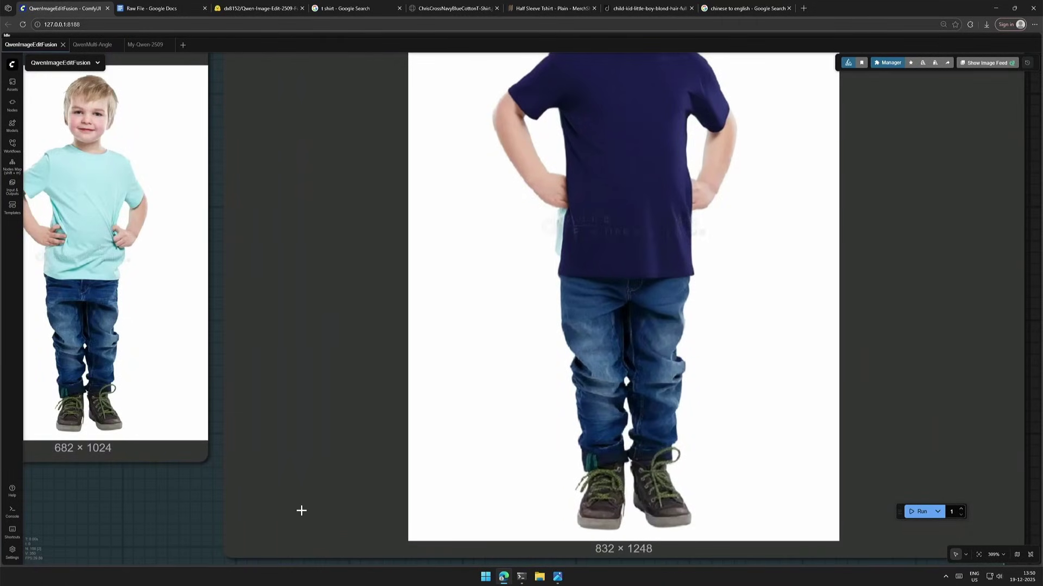
scroll(298, 508, "down", 3)
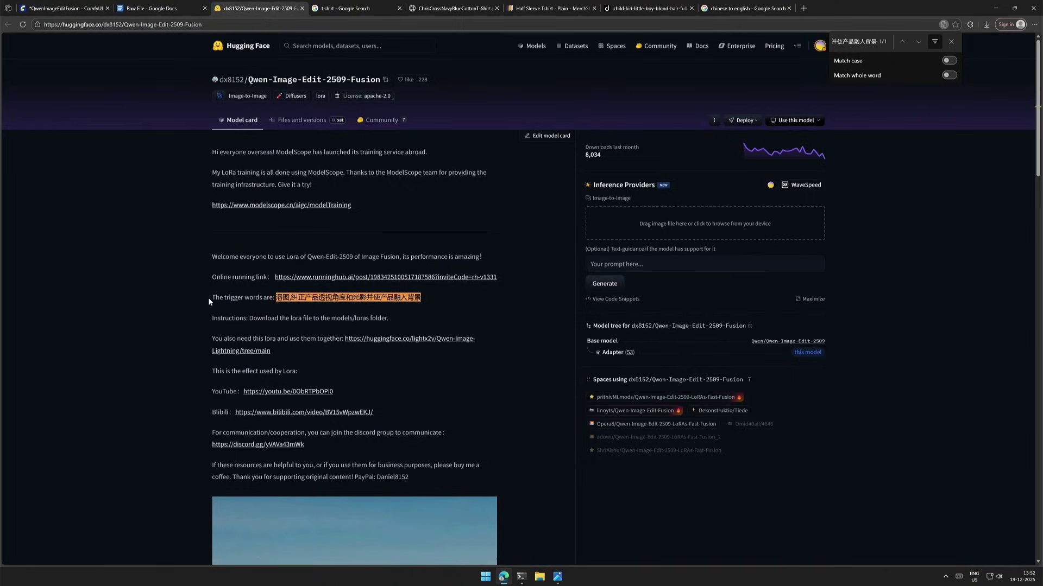
left_click_drag(209, 301, 440, 303)
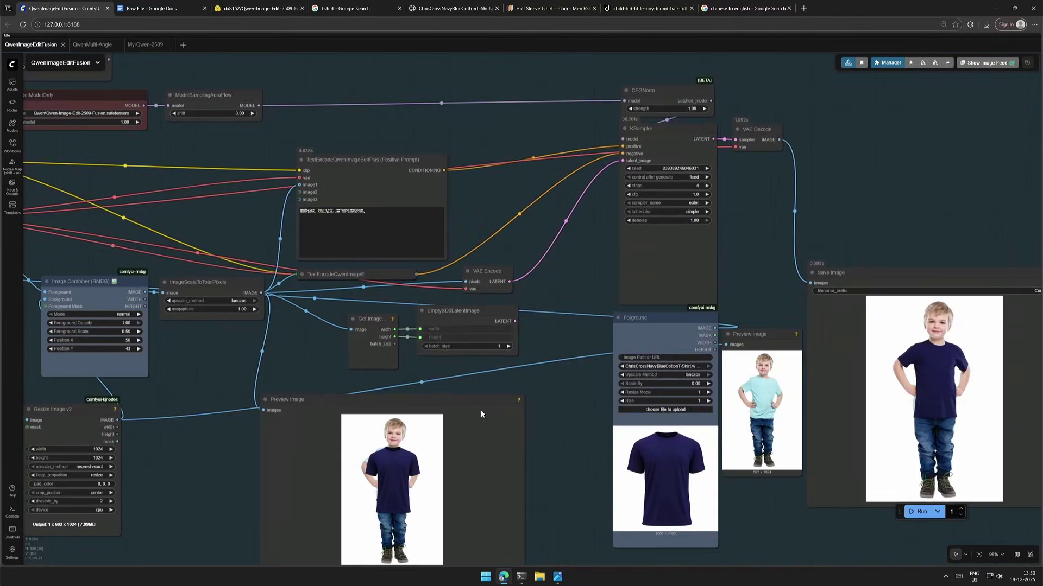
left_click(381, 241)
key("ctrl+a")
type("Image blending, correcting t-shirt perspective on the kid standing.")
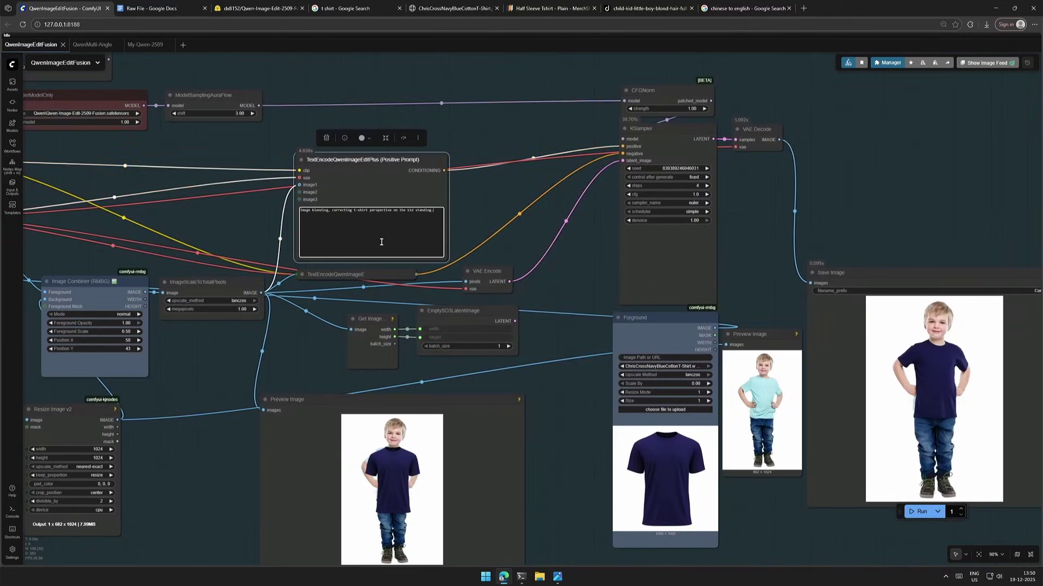
Review the fusion result nodes and select the whole positive prompt again
scroll(380, 246, "up", 1)
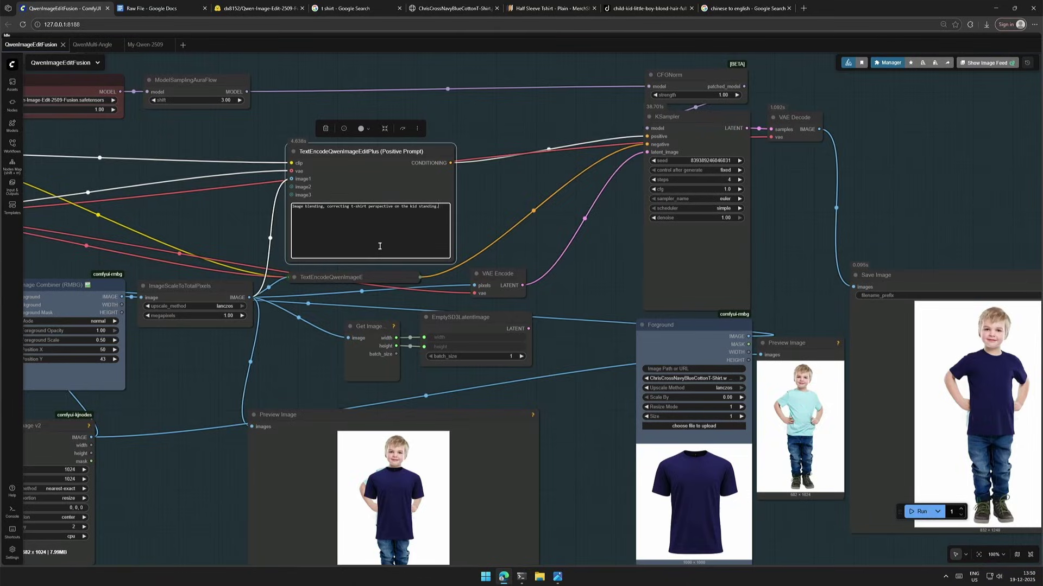
scroll(731, 290, "up", 4)
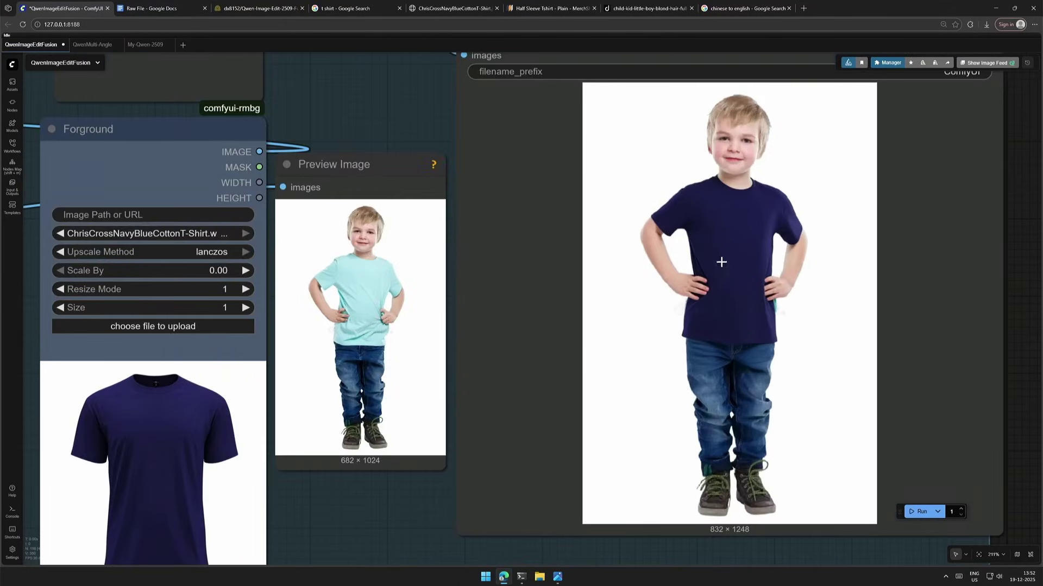
scroll(768, 296, "up", 4)
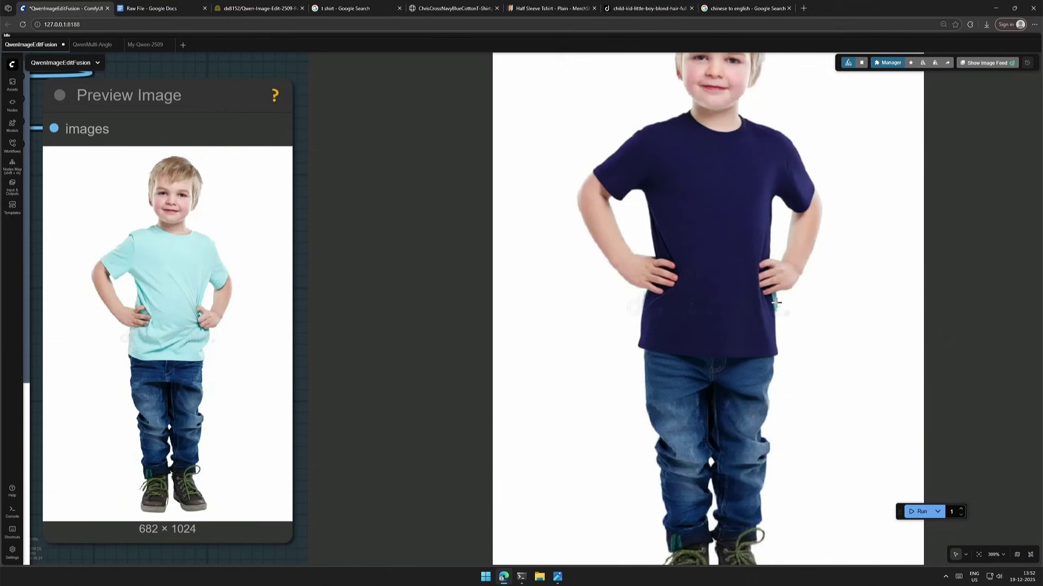
scroll(775, 302, "down", 5)
scroll(776, 302, "down", 3)
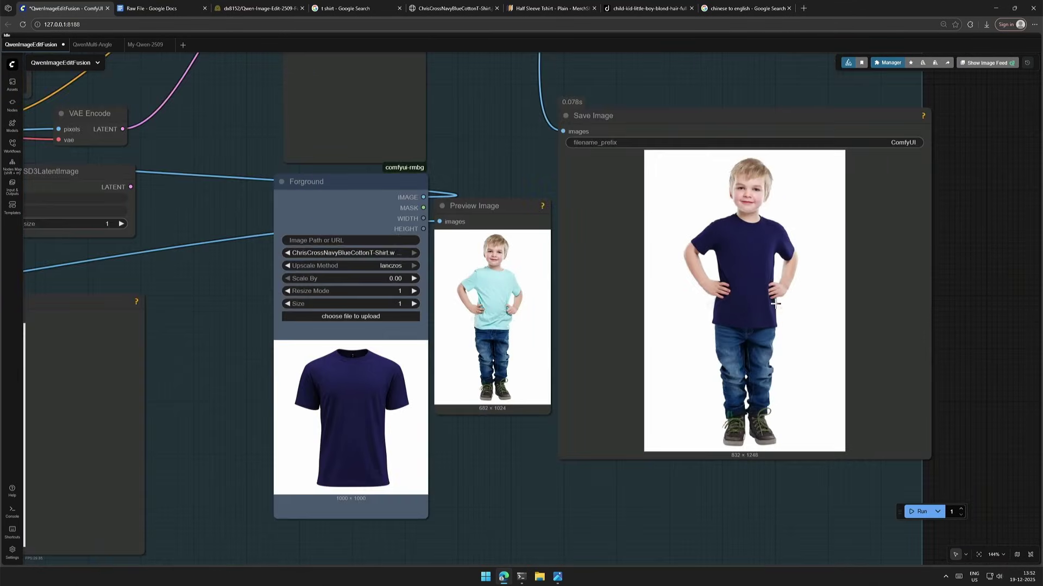
left_click_drag(242, 389, 424, 424)
scroll(424, 425, "down", 5)
scroll(348, 342, "up", 3)
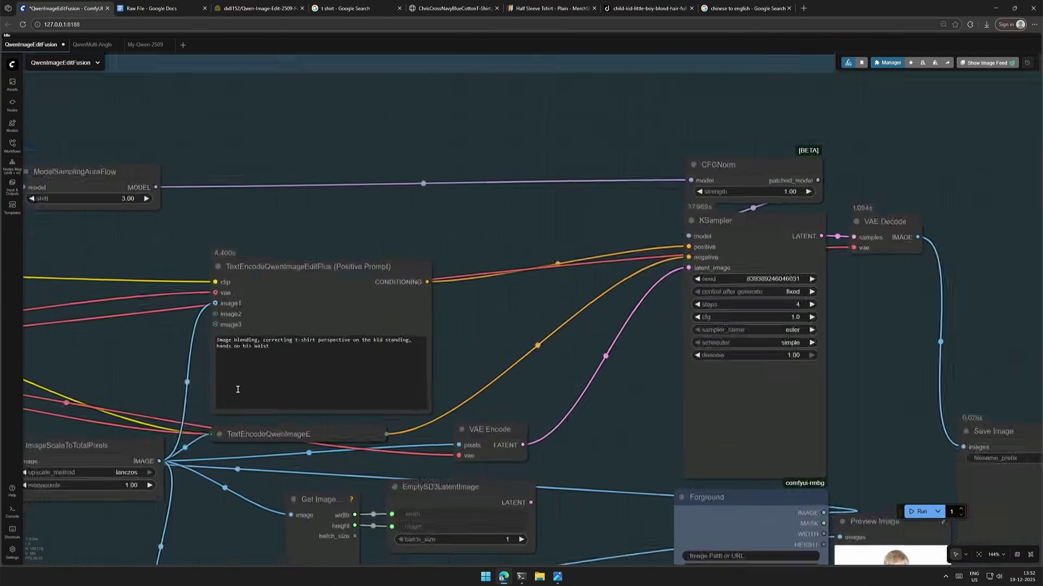
scroll(348, 342, "up", 4)
scroll(349, 342, "up", 3)
left_click(348, 342)
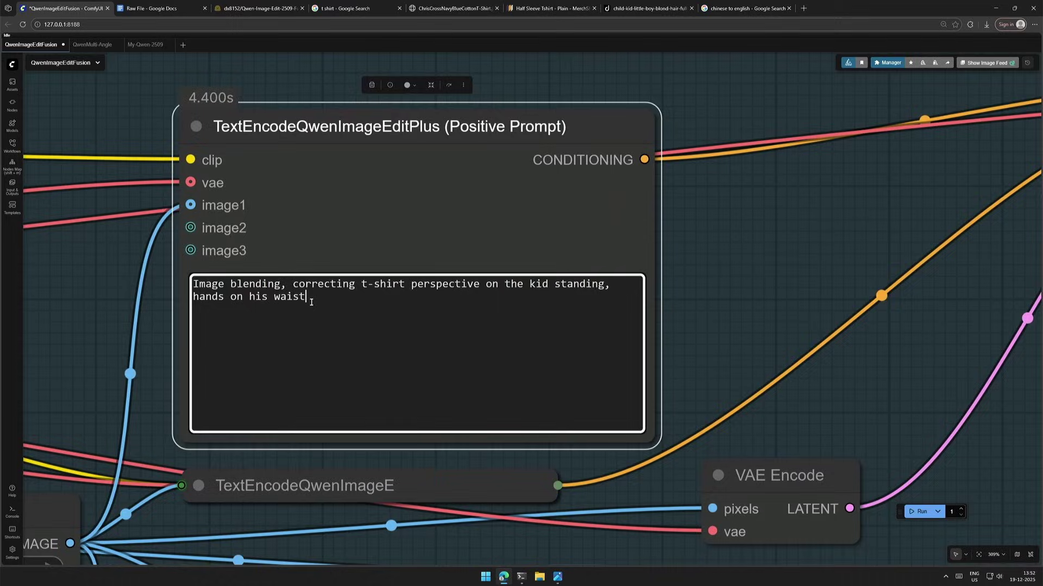
left_click_drag(308, 298, 194, 283)
Clone the Model links note and place the copy beside the Light Migration group
left_click(348, 352)
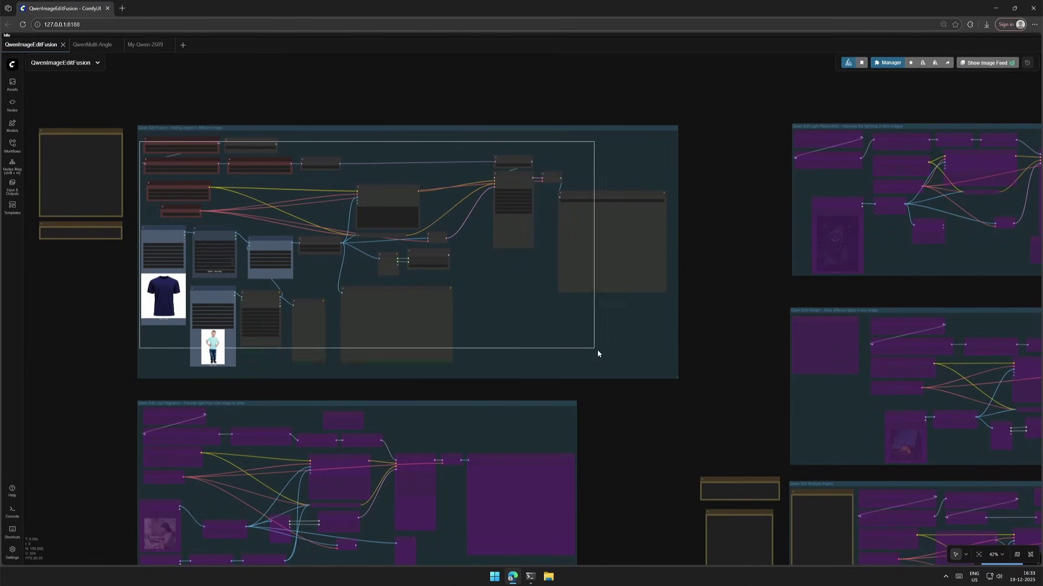
left_click_drag(130, 326, 100, 263)
scroll(149, 409, "up", 4)
scroll(130, 330, "down", 3)
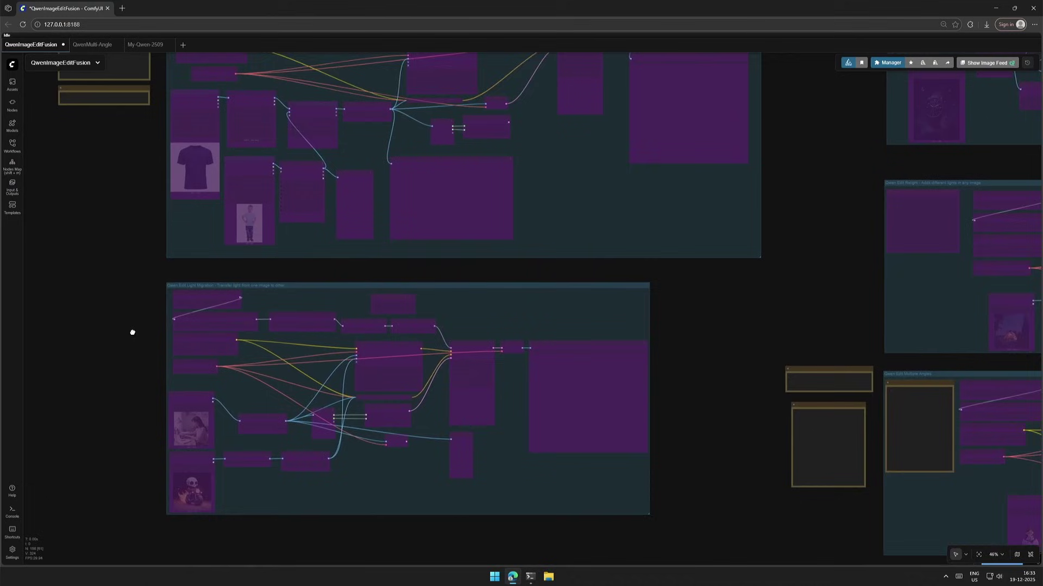
left_click_drag(130, 330, 161, 399)
right_click(131, 54)
left_click(136, 135)
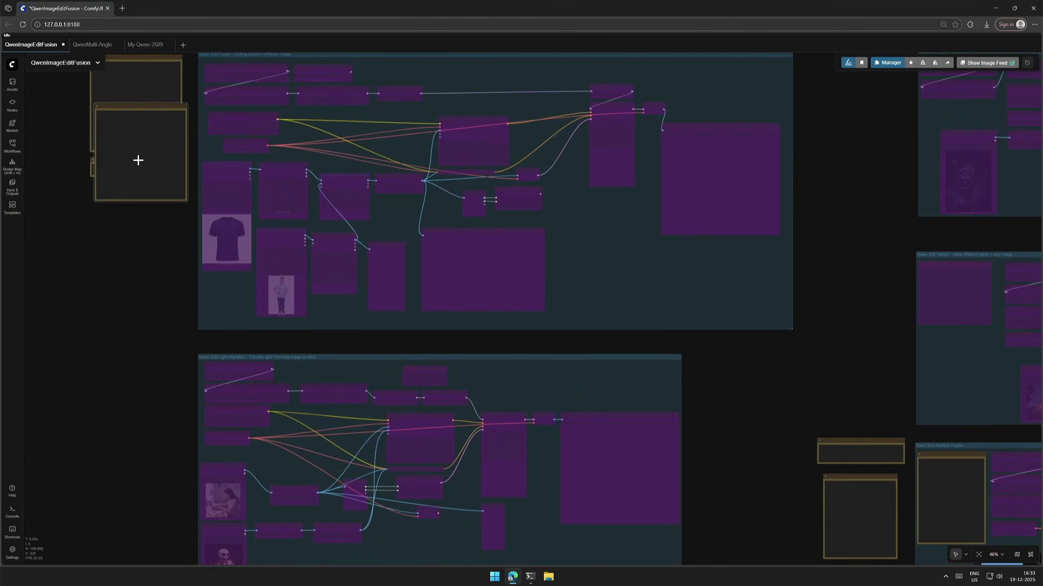
left_click_drag(138, 109, 142, 362)
Center the Light Migration group and un-bypass its nodes
scroll(188, 491, "up", 3)
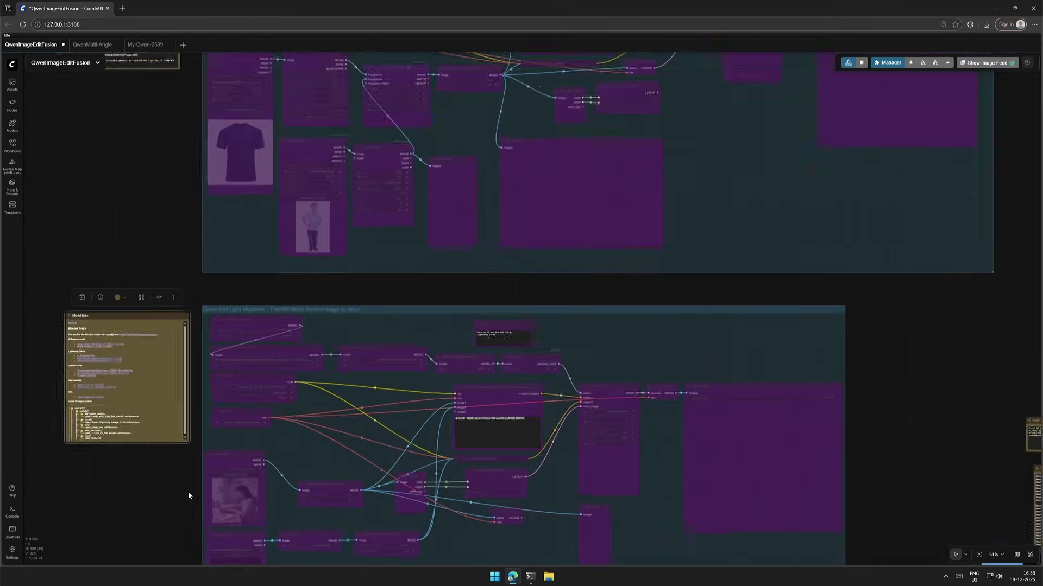
scroll(187, 491, "up", 3)
mouse_move(378, 283)
left_mouse_down()
mouse_move(315, 205)
mouse_move(925, 499)
left_mouse_up()
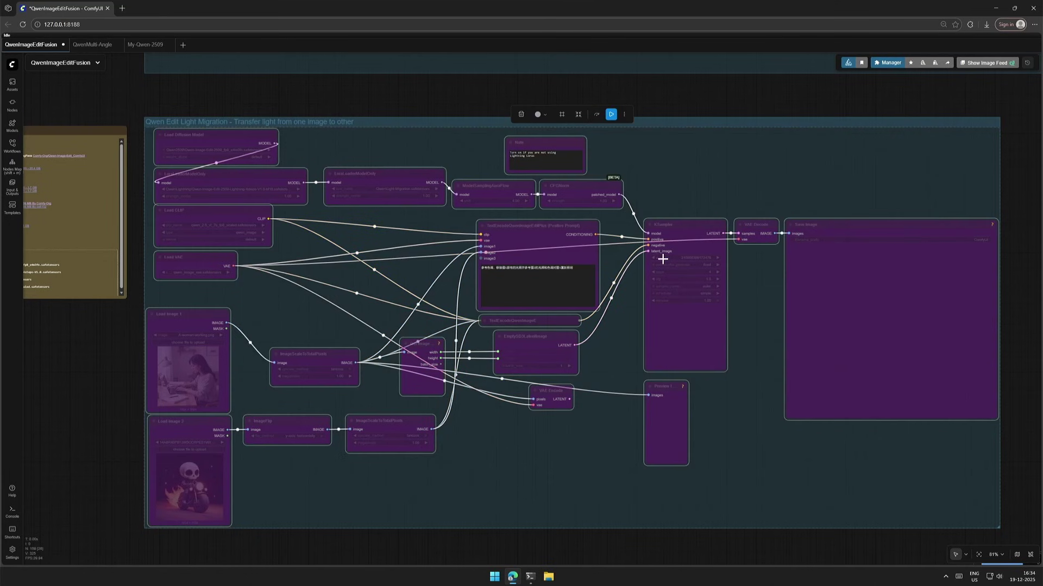
left_click(596, 114)
Scroll the dx8152 Qwen-Edit-2509-Light-Migration model card down to its example relit portraits
scroll(155, 300, "up", 4)
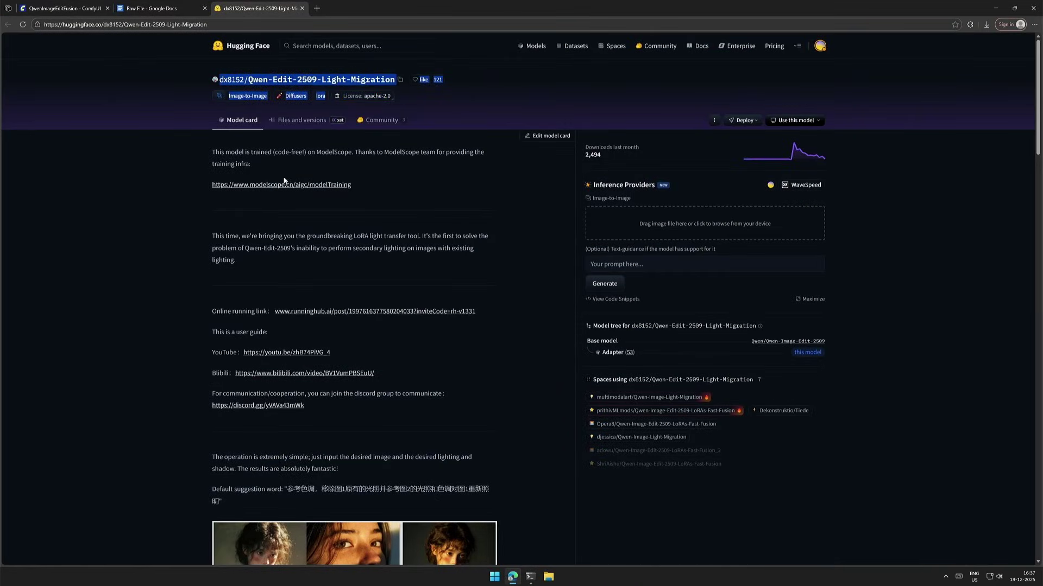
scroll(155, 241, "down", 1)
scroll(155, 241, "down", 2)
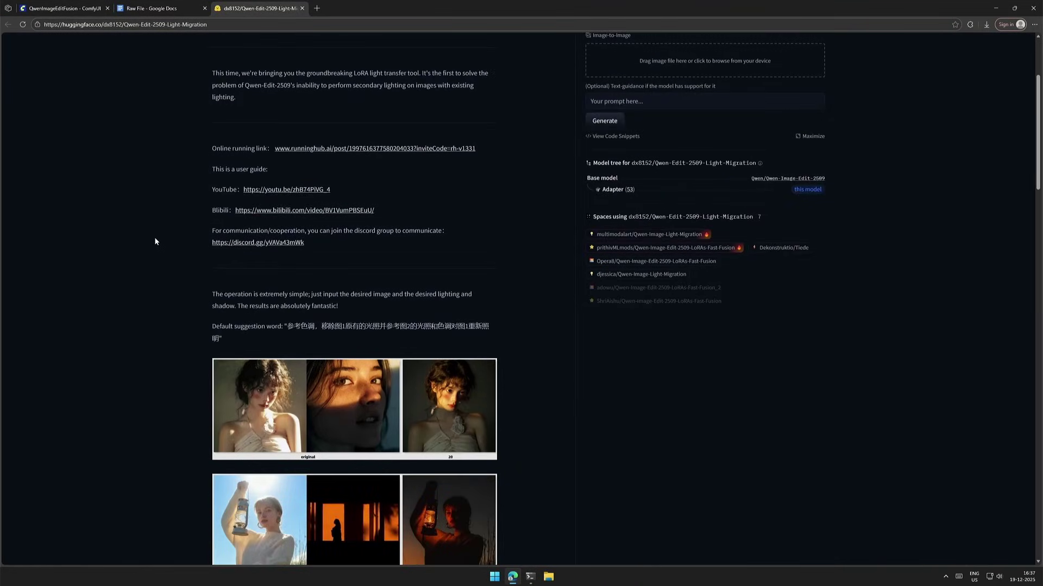
scroll(155, 241, "down", 1)
scroll(147, 271, "down", 2)
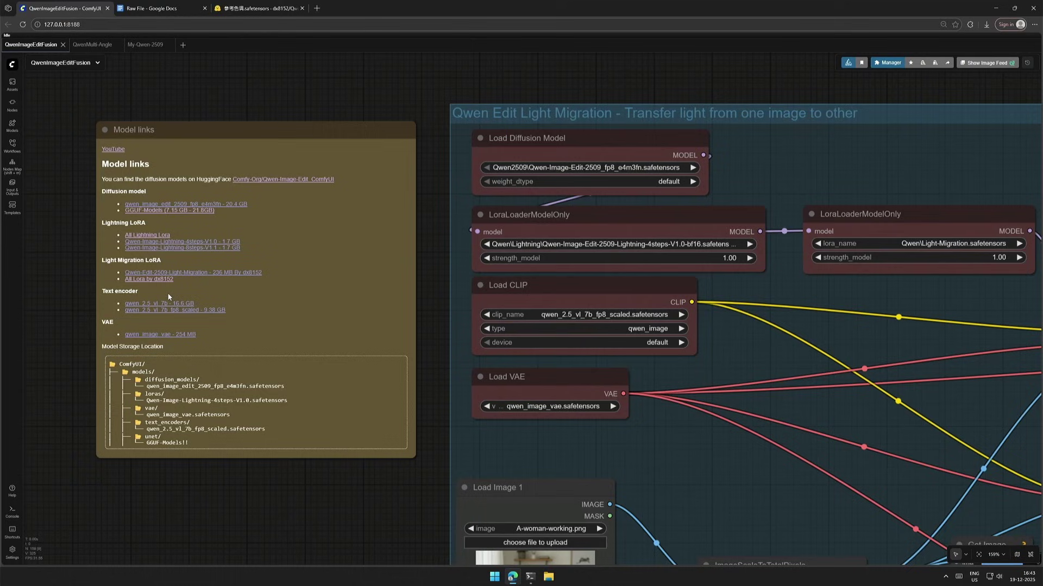
left_click(201, 276)
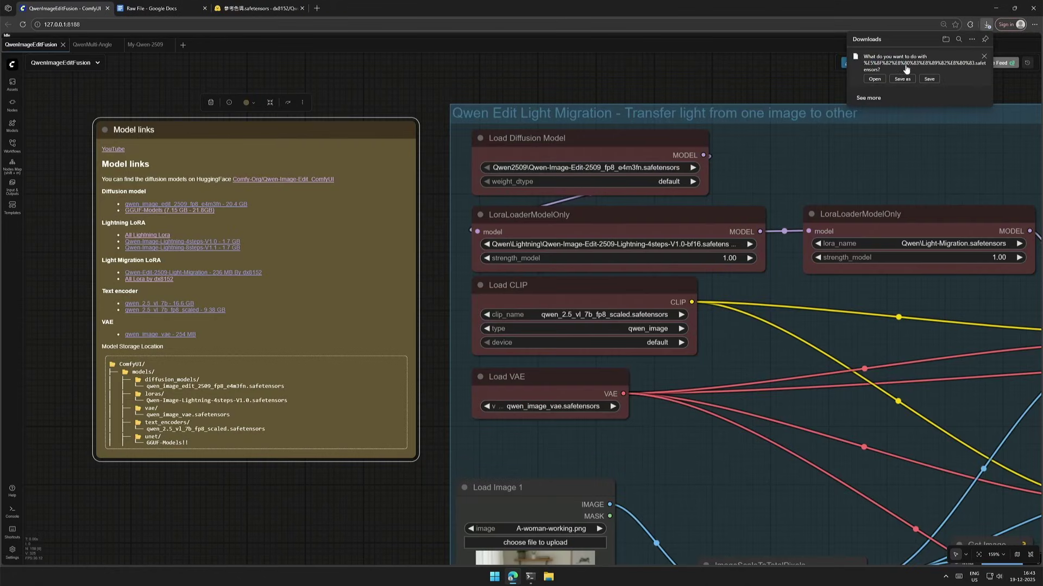
left_click(983, 57)
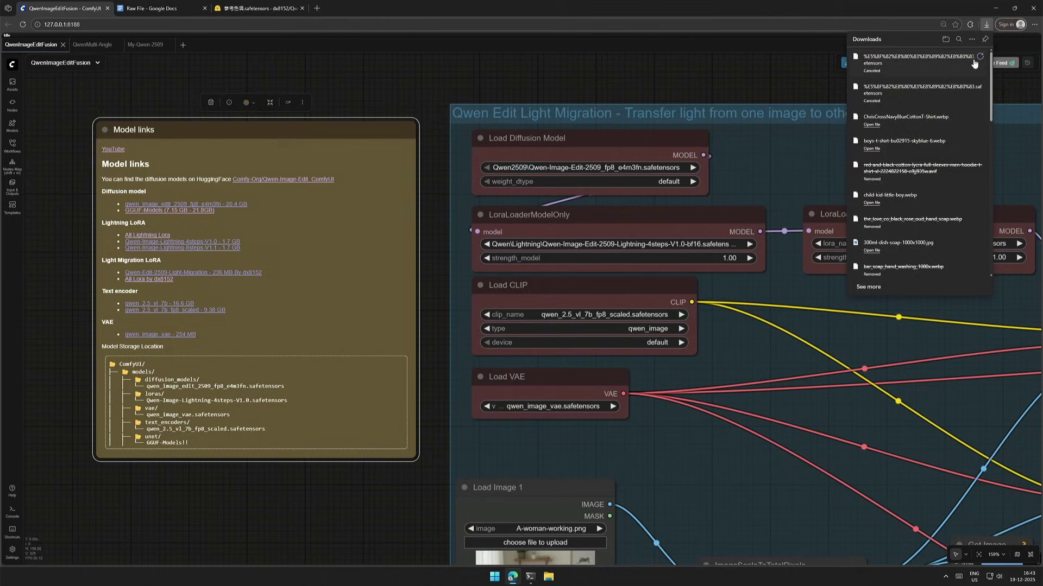
left_click(737, 76)
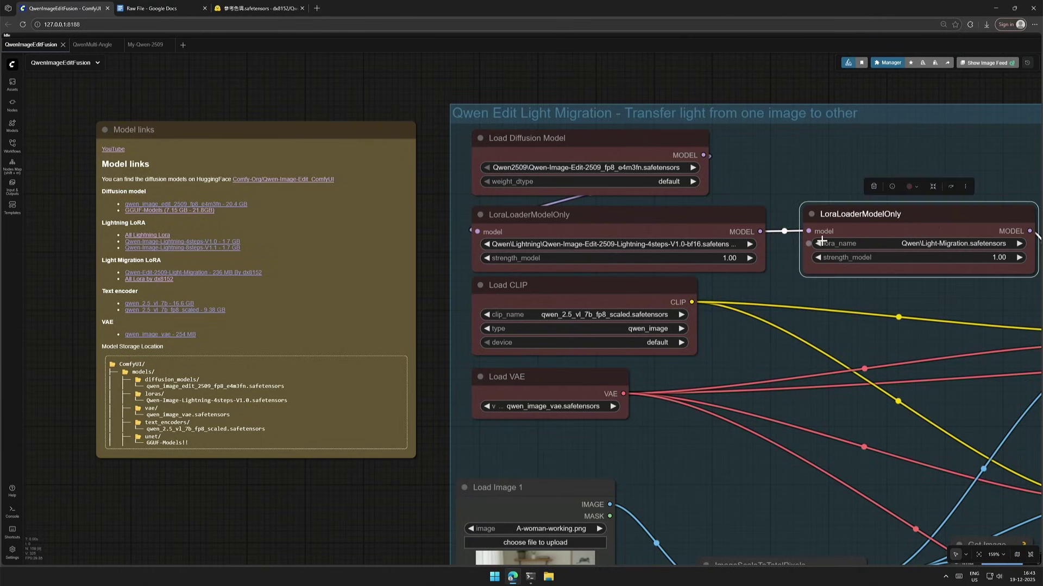
scroll(771, 195, "down", 4)
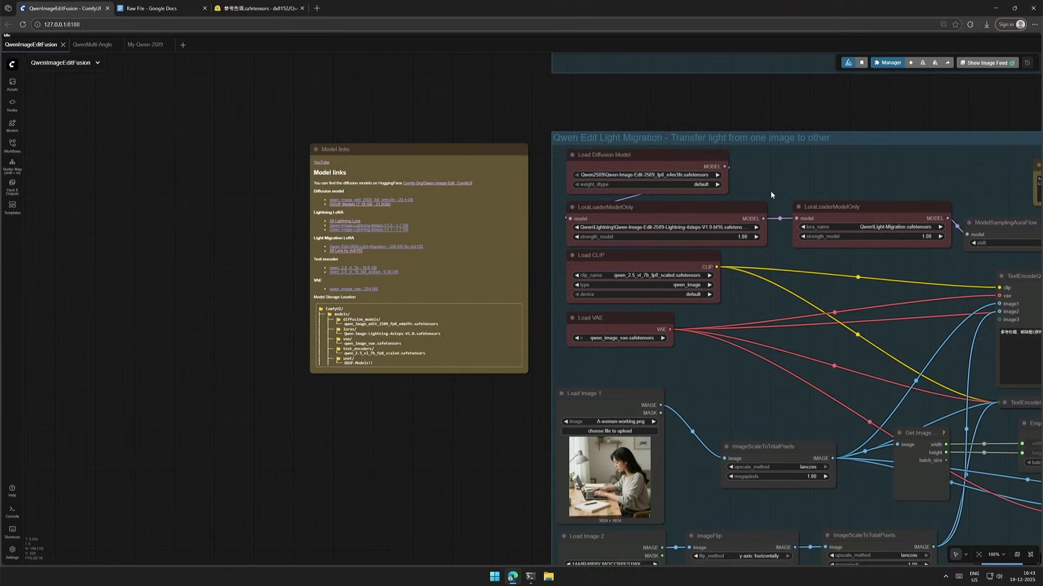
scroll(775, 219, "down", 1)
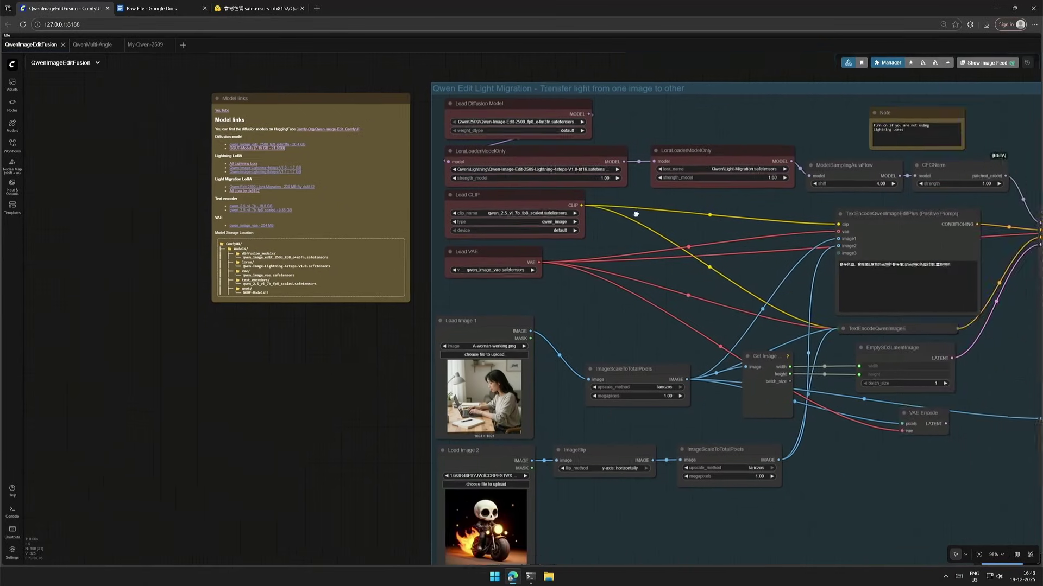
left_click_drag(808, 275, 424, 161)
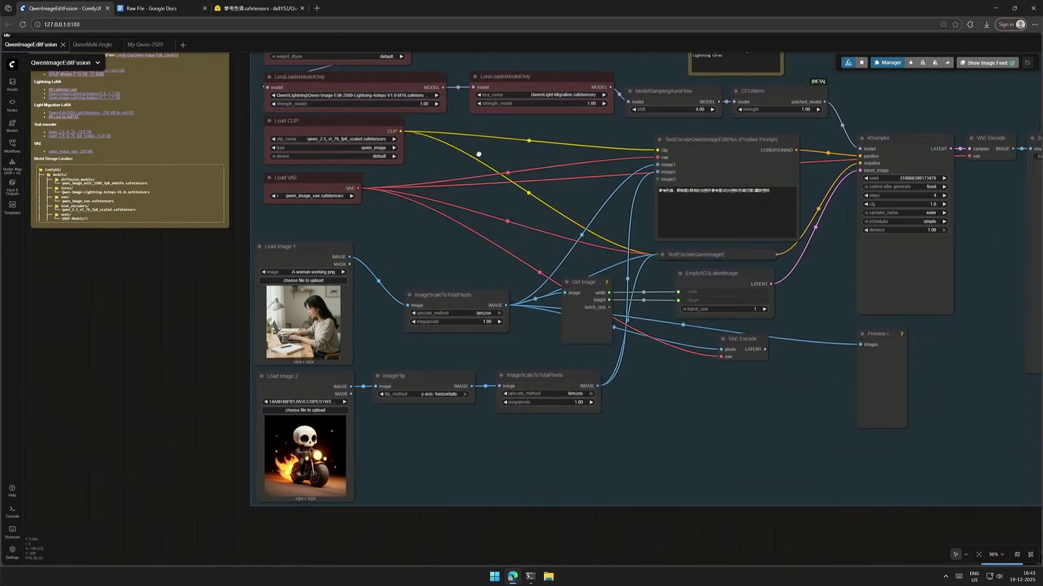
scroll(292, 332, "up", 2)
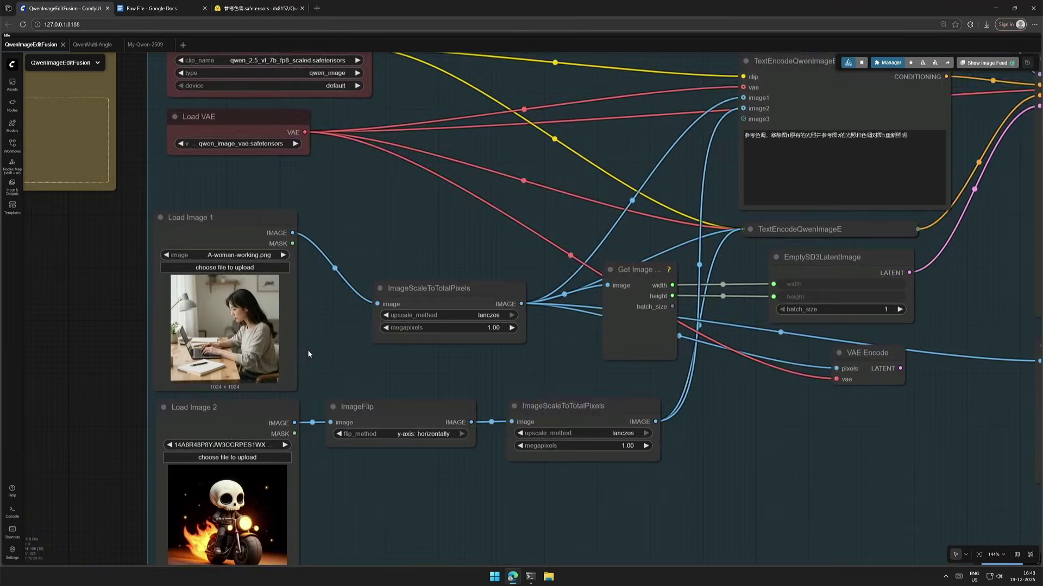
scroll(292, 333, "up", 3)
scroll(340, 353, "up", 2)
scroll(360, 260, "up", 5)
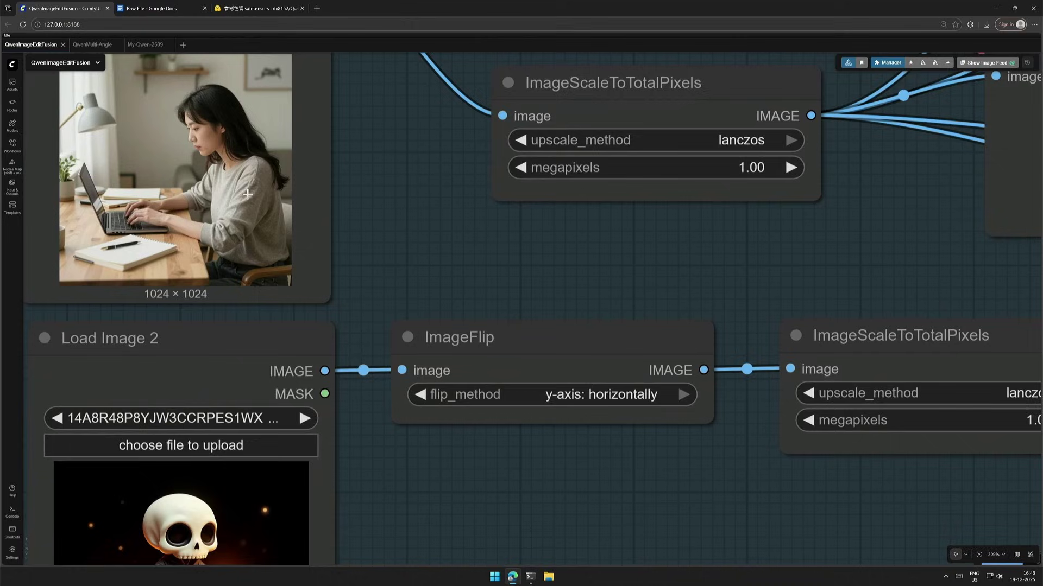
left_click_drag(419, 216, 455, 275)
scroll(456, 275, "down", 2)
scroll(449, 398, "down", 3)
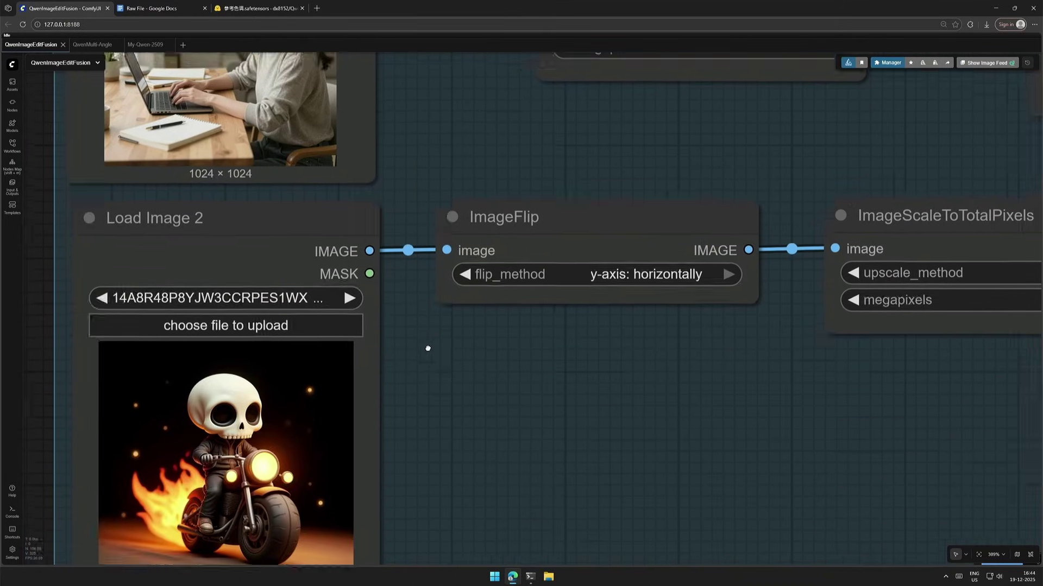
scroll(428, 349, "down", 4)
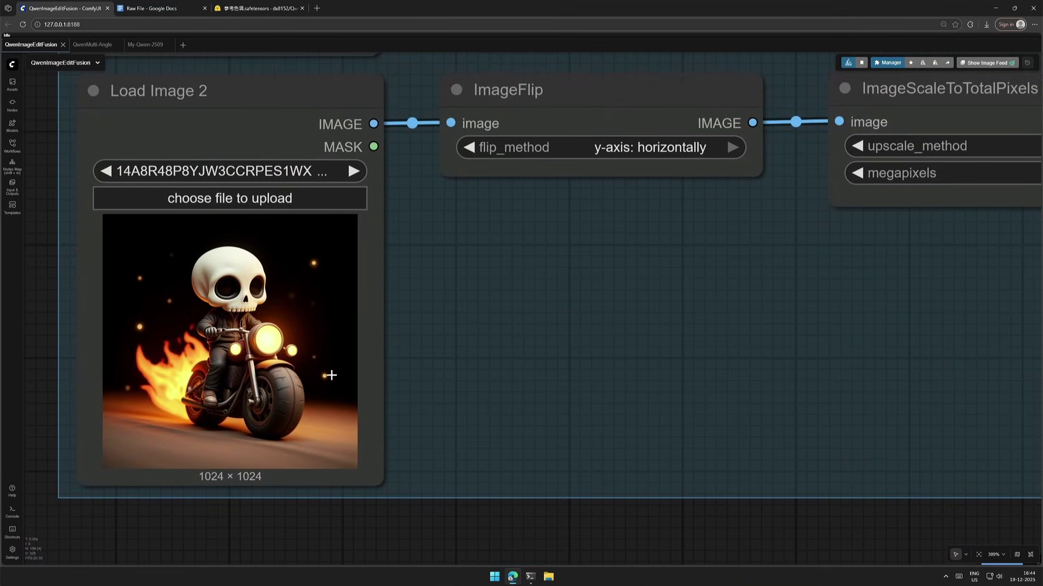
scroll(464, 371, "down", 3)
scroll(465, 370, "down", 5)
left_click_drag(441, 217, 181, 456)
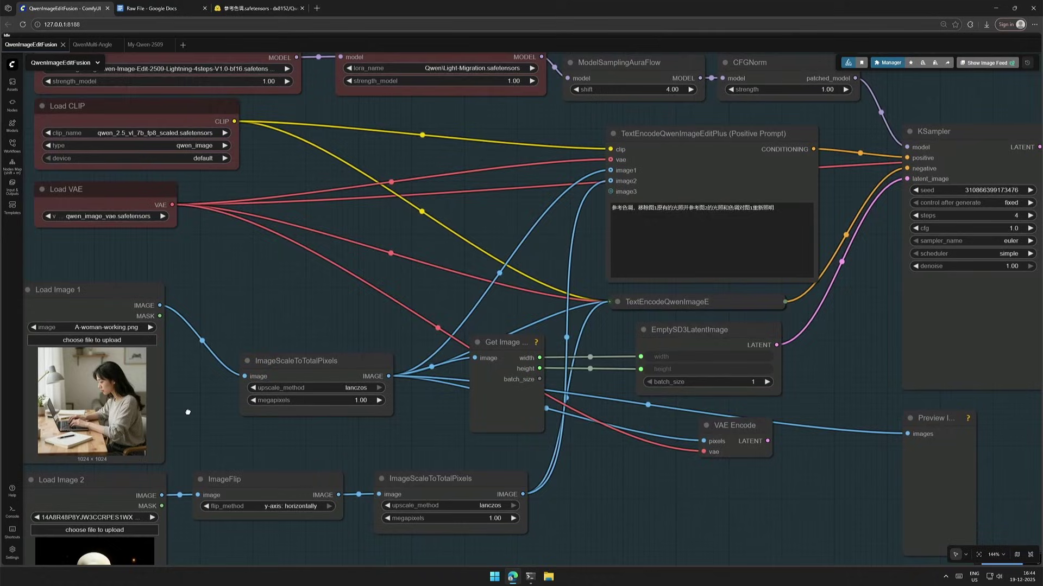
Translate the Chinese default suggestion prompt: relight Figure 1 using Figure 2's lighting and hue
left_click(617, 239)
key("ctrl+a")
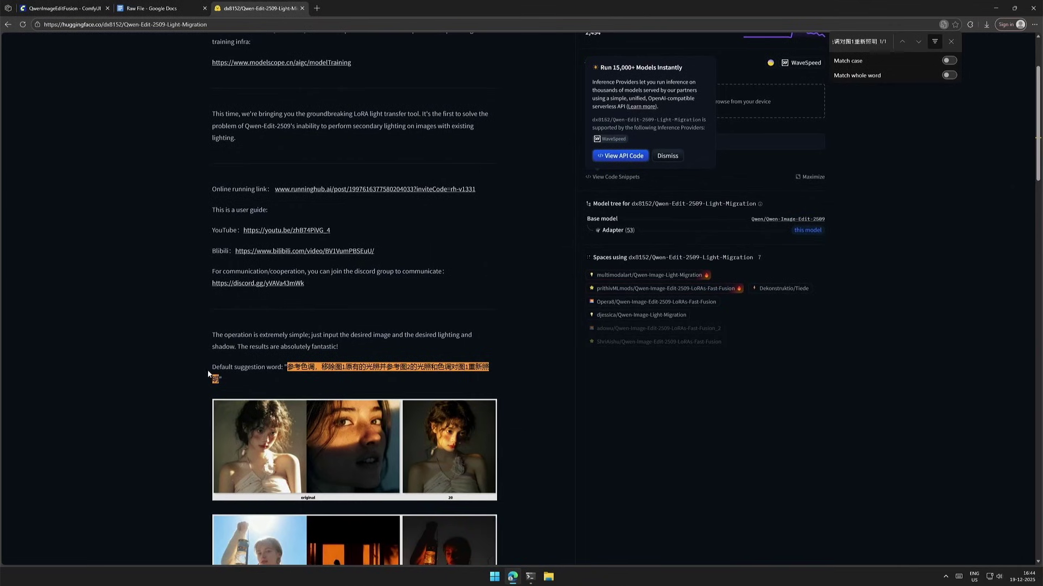
left_click_drag(211, 367, 229, 382)
left_click(234, 384)
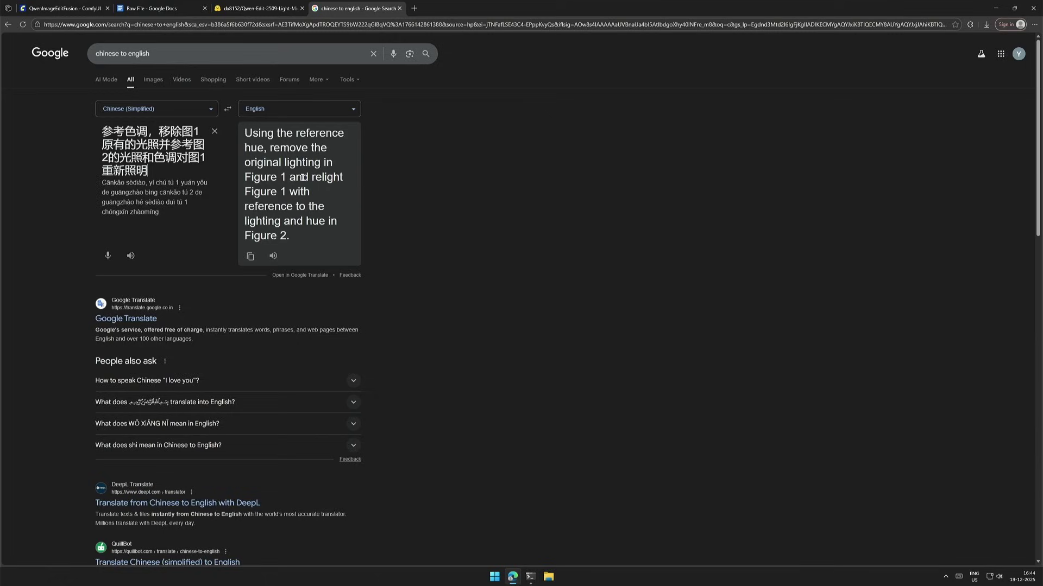
mouse_move(244, 135)
left_mouse_down()
mouse_move(328, 171)
mouse_move(303, 244)
left_mouse_up()
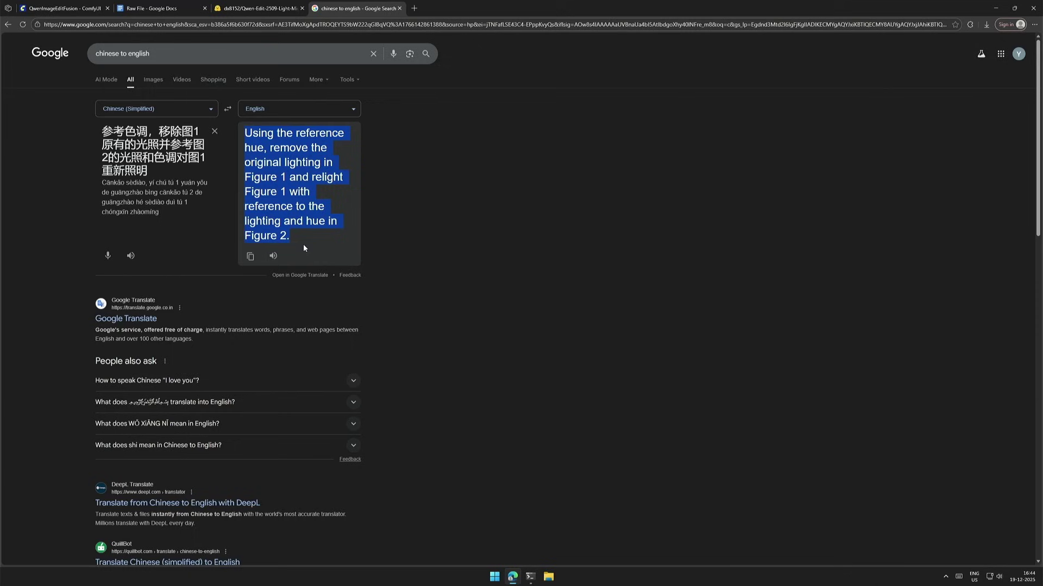
left_click(311, 237)
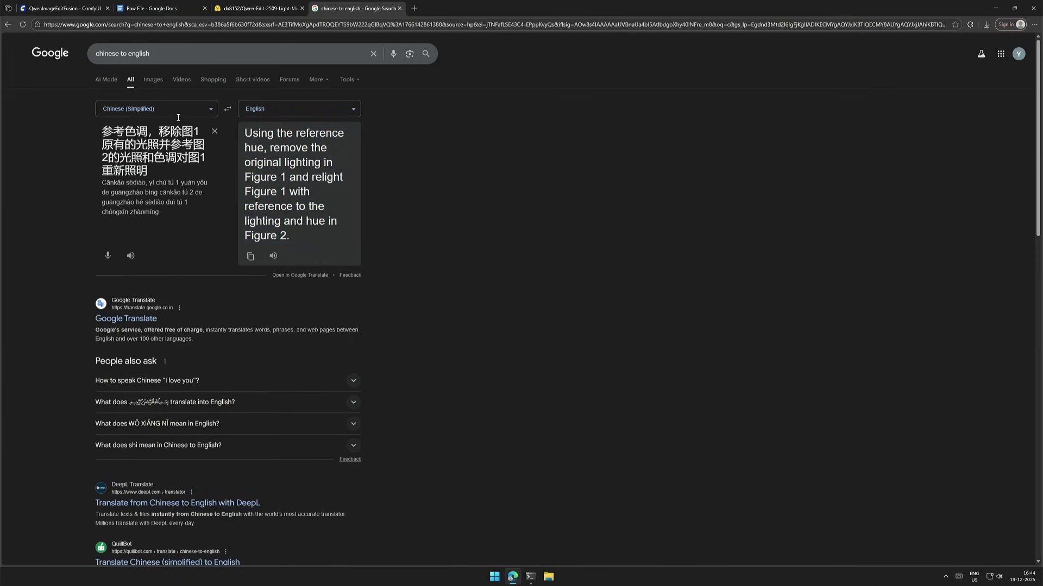
key("ctrl+1")
Deselect the prompt node and bring the Light Migration output nodes into view
left_click(539, 267)
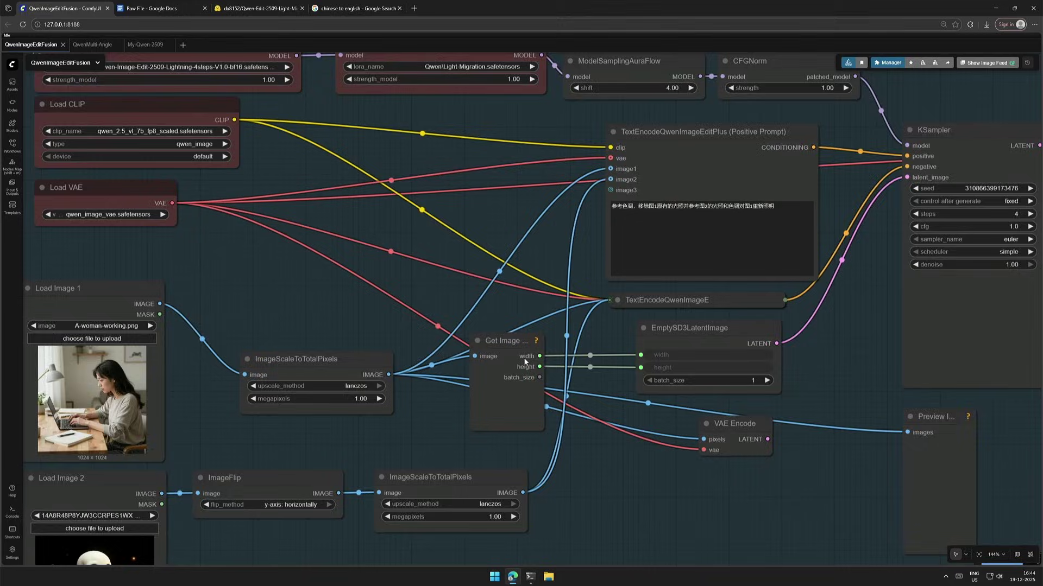
scroll(589, 426, "down", 3)
scroll(588, 438, "down", 2)
scroll(624, 500, "down", 2)
left_click_drag(625, 504, 535, 450)
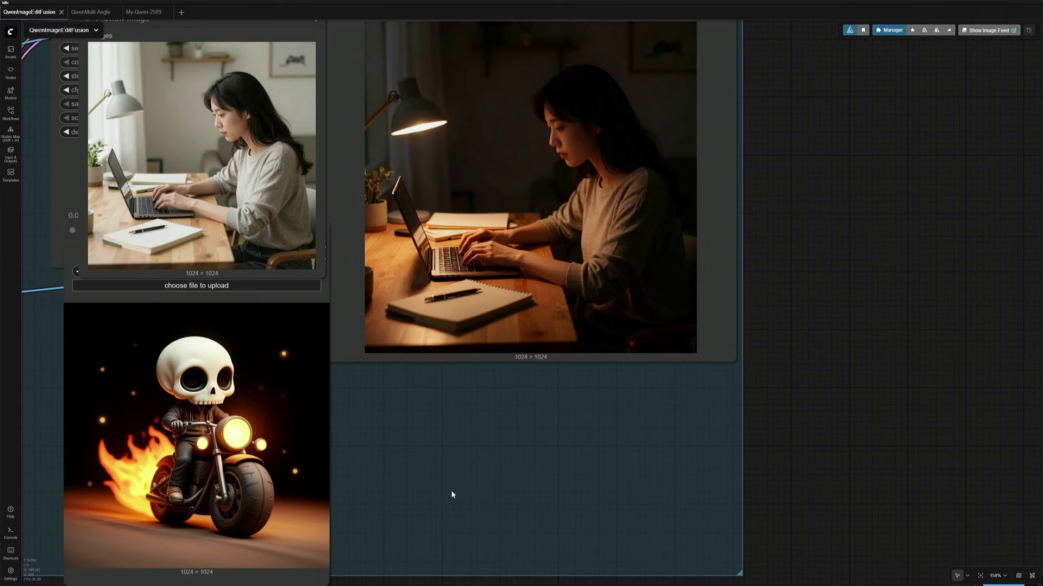
scroll(451, 495, "down", 4)
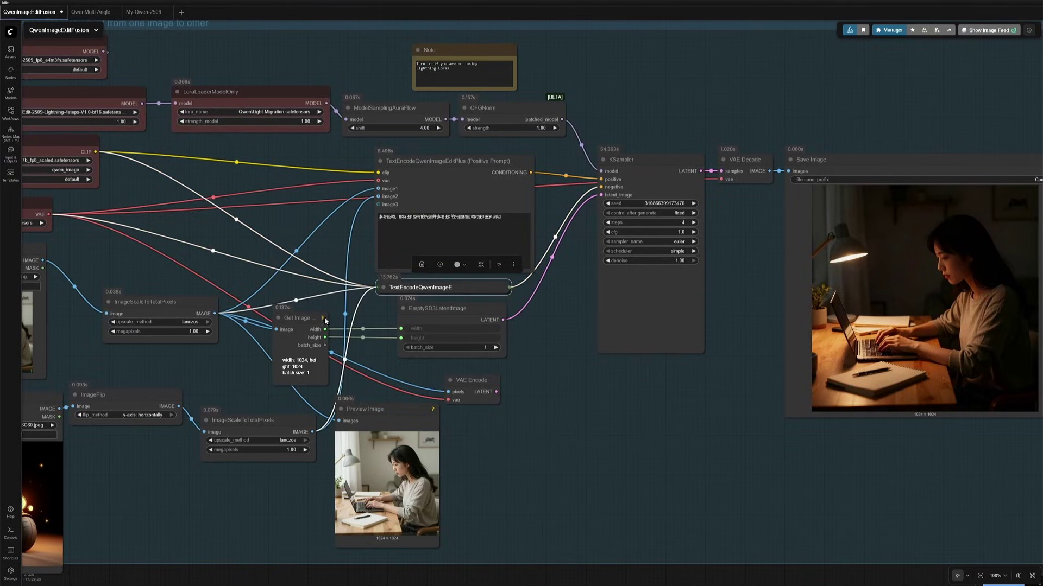
left_click(167, 305)
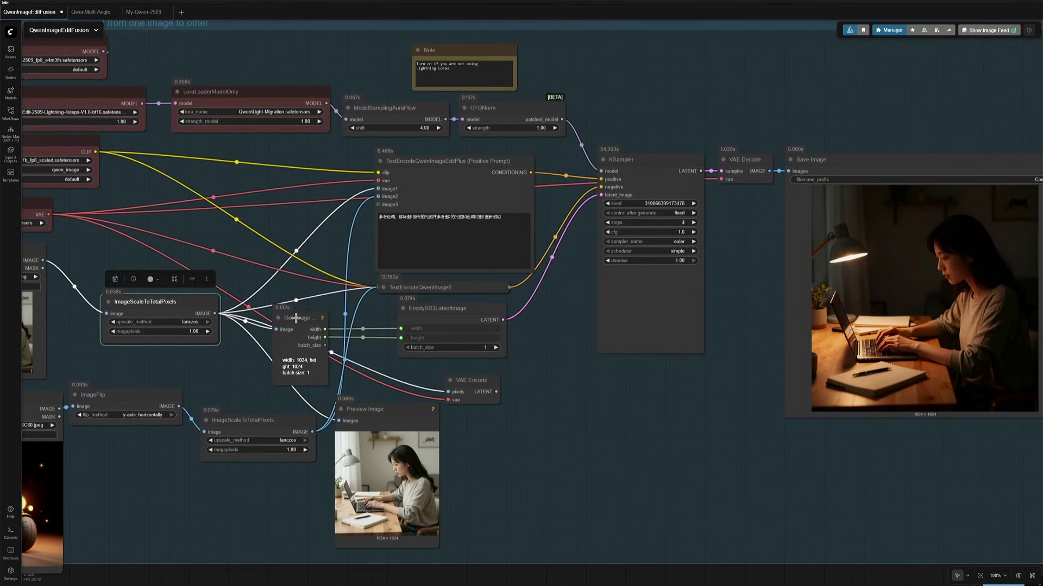
left_click(296, 318)
left_click_drag(54, 331, 131, 334)
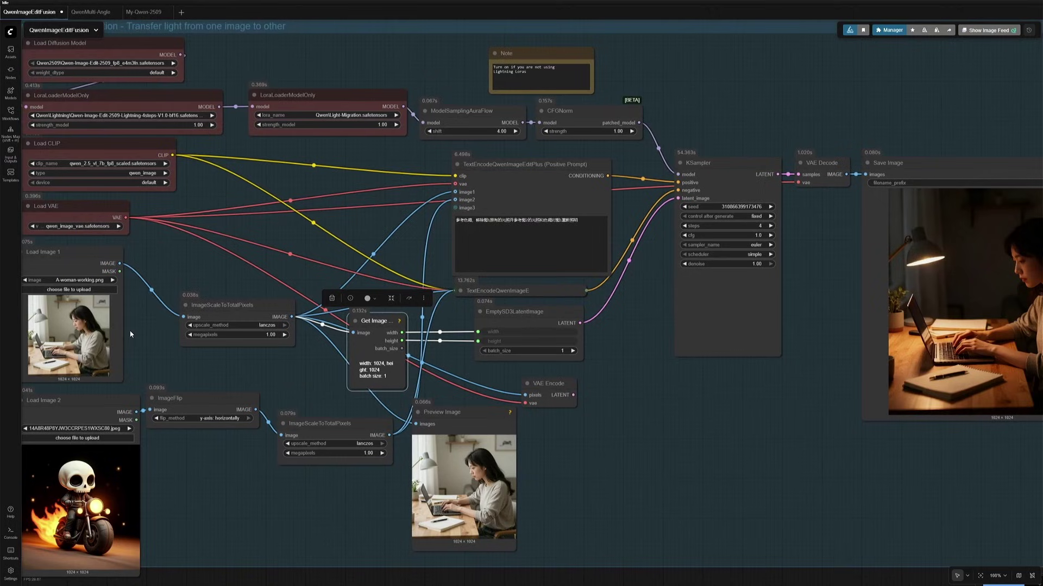
left_click_drag(223, 368, 178, 369)
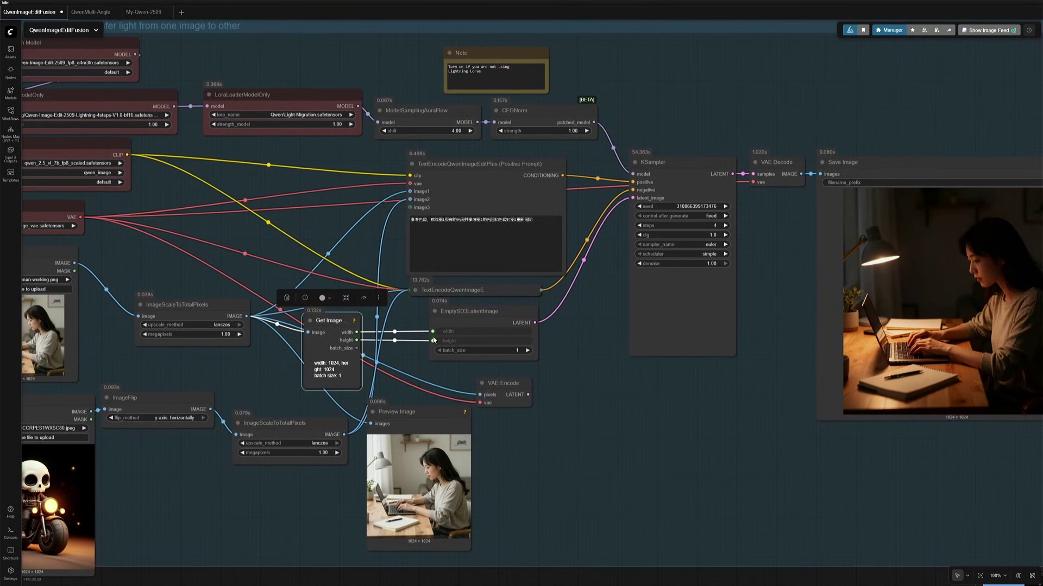
left_click(482, 318)
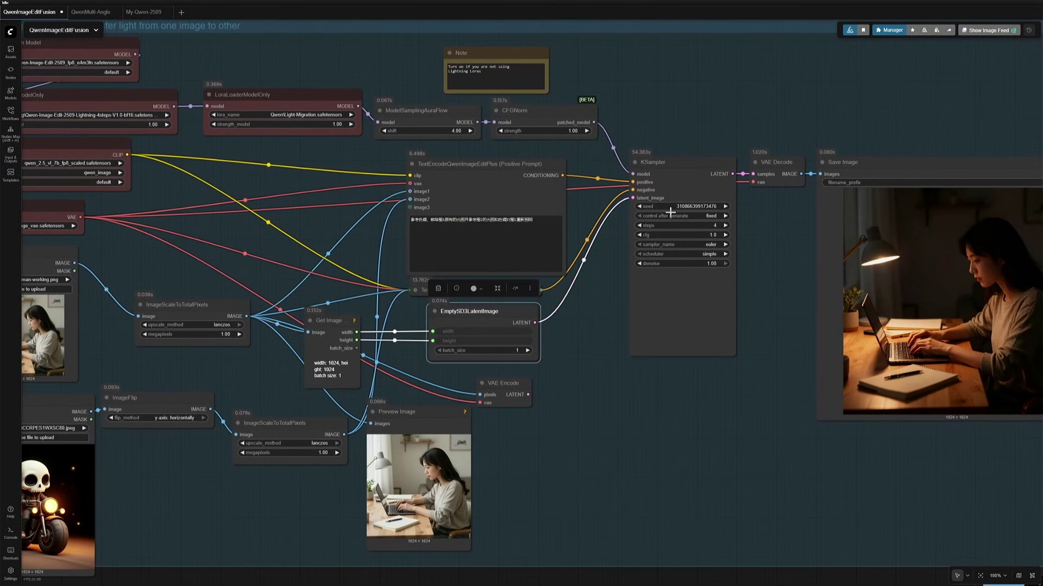
left_click_drag(255, 492, 310, 490)
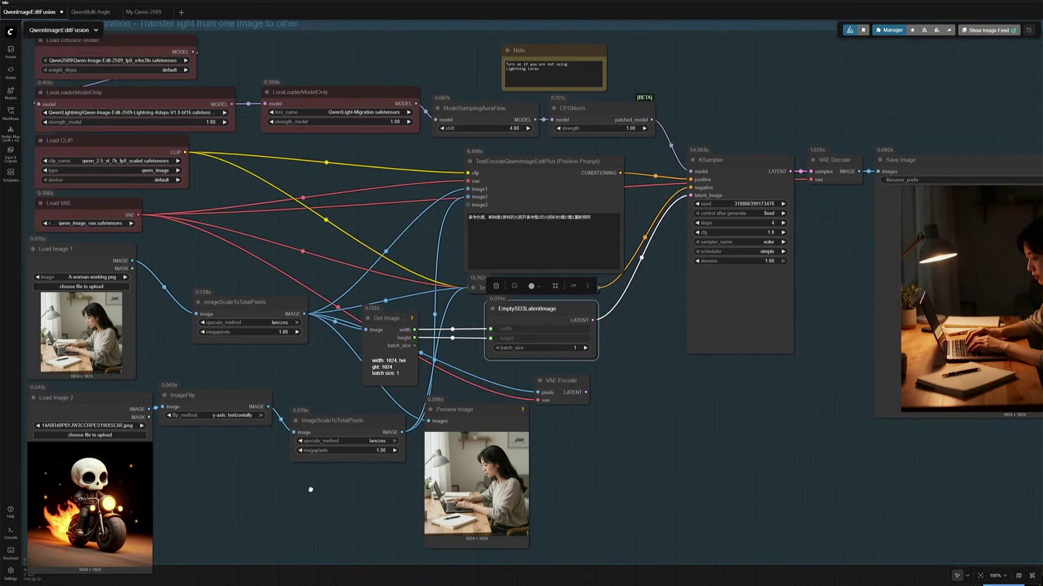
scroll(477, 282, "up", 4)
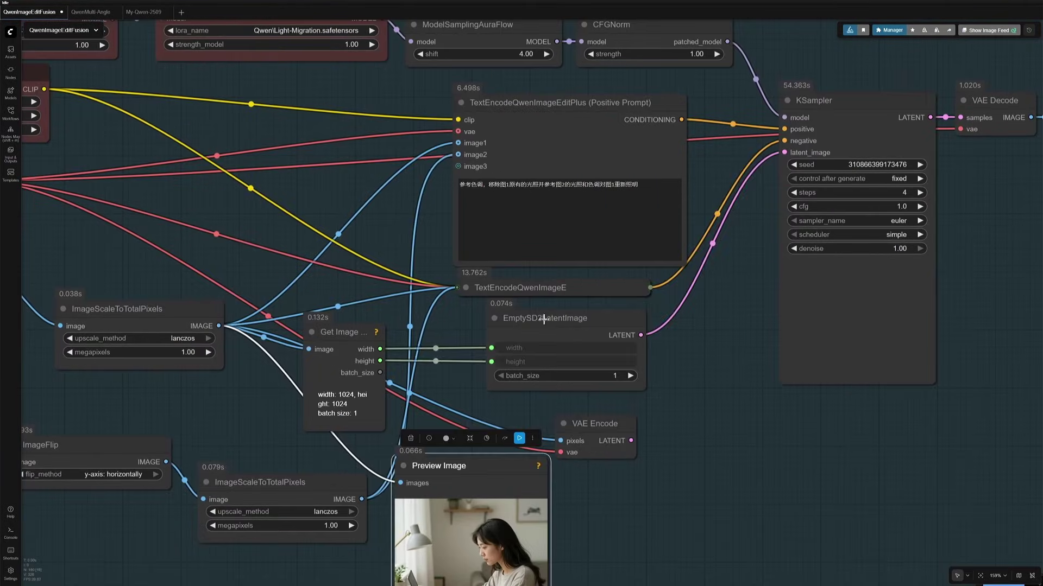
left_click_drag(548, 321, 544, 314)
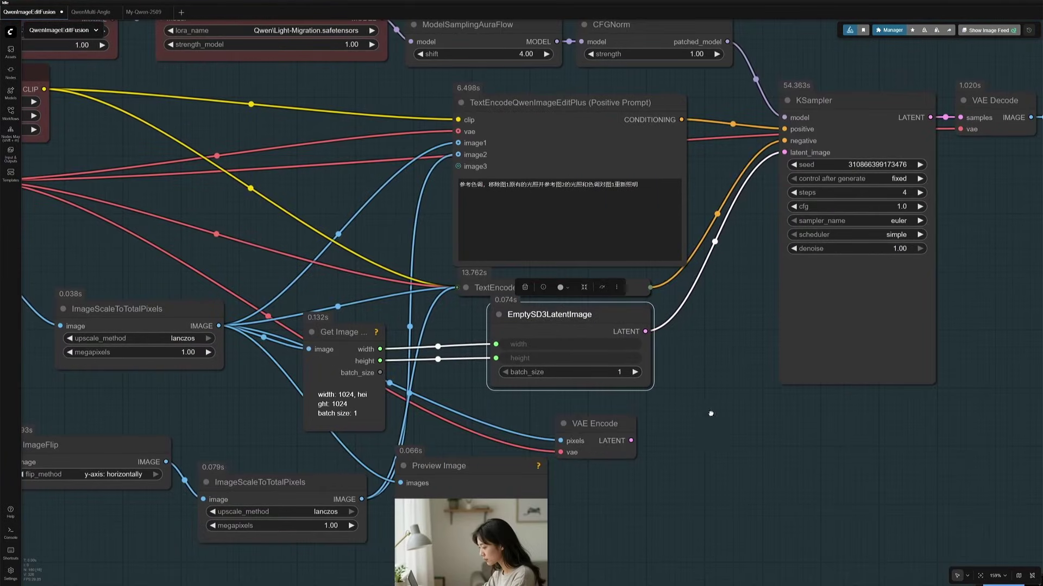
mouse_move(653, 436)
left_mouse_down()
mouse_move(504, 469)
mouse_move(636, 185)
left_mouse_up()
left_click(619, 503)
scroll(620, 502, "down", 5)
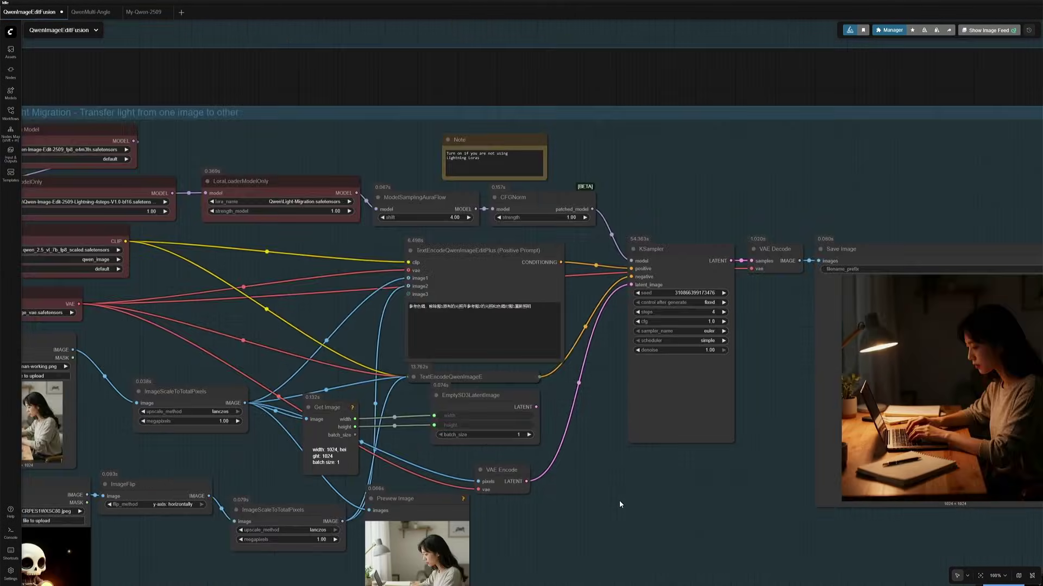
scroll(620, 500, "down", 3)
left_click_drag(620, 501, 446, 471)
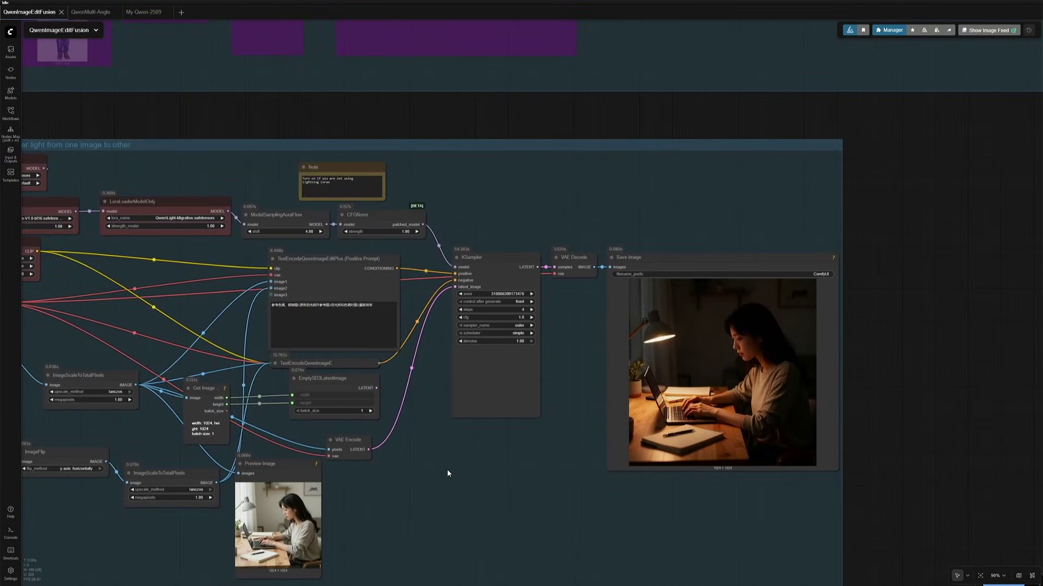
Re-queue the Light Migration workflow with Ctrl+Enter and return to the canvas
key("ctrl+Return")
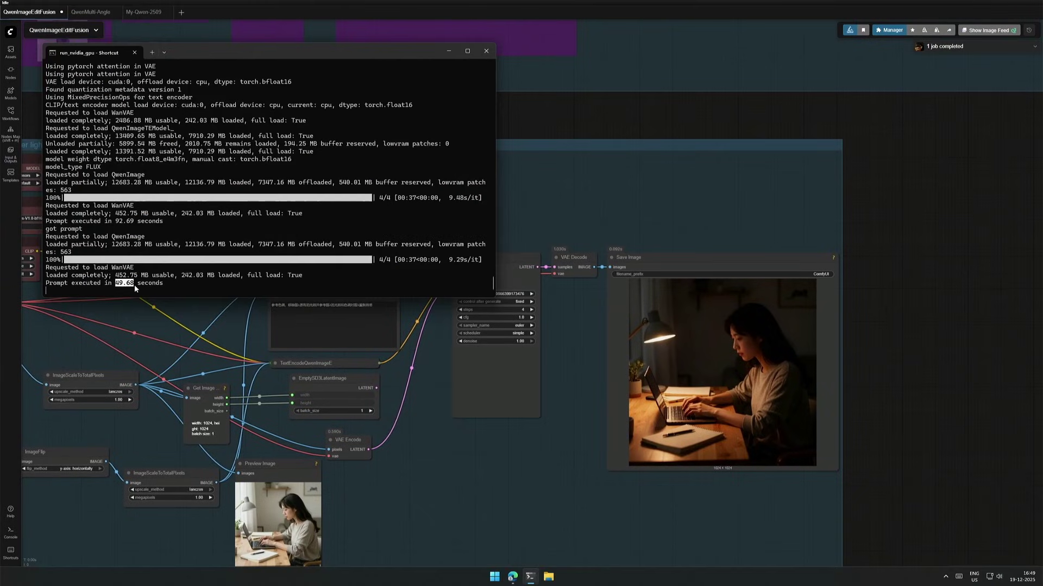
left_click(408, 480)
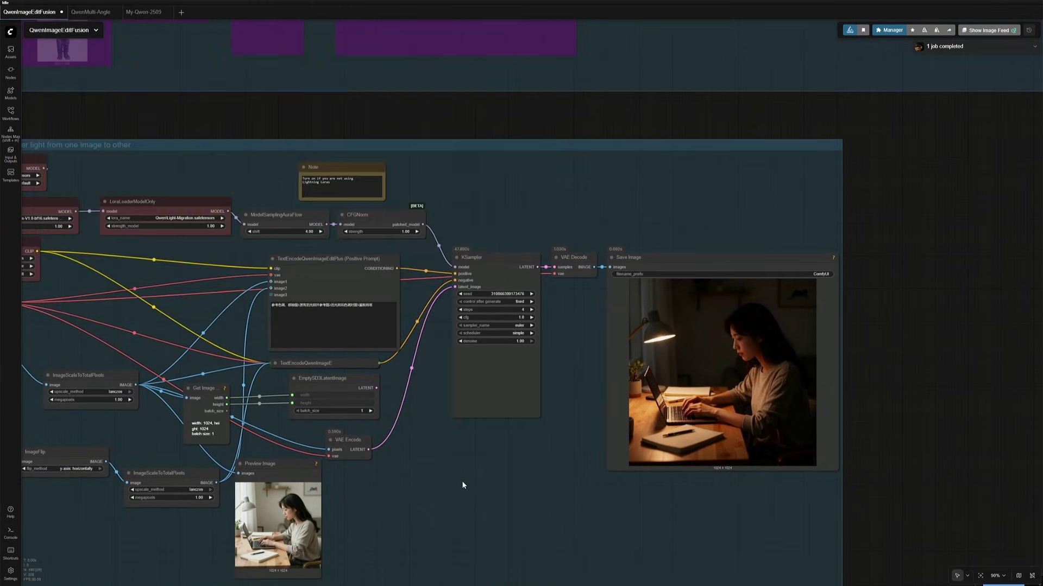
scroll(472, 480, "up", 4)
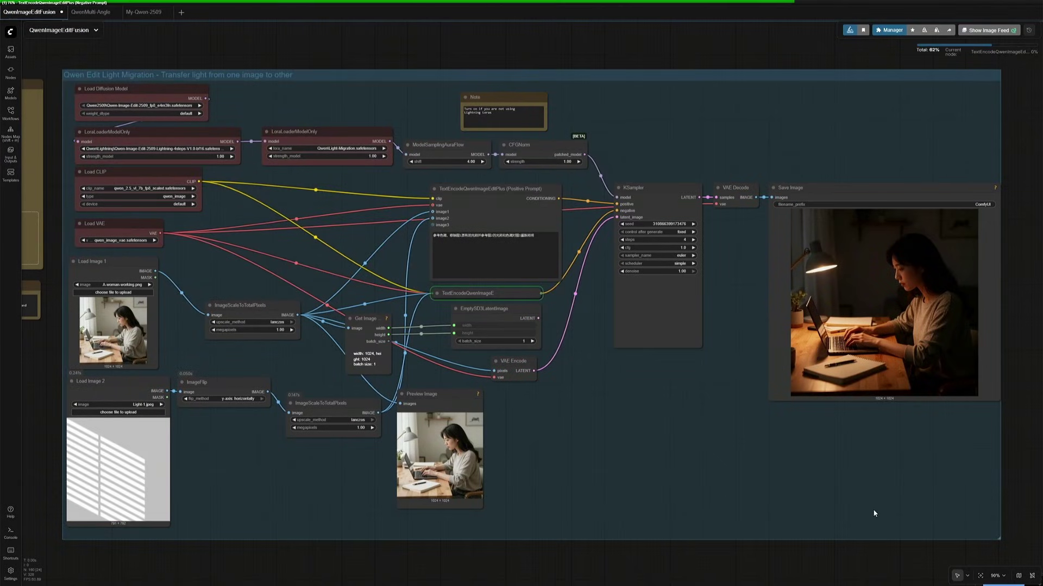
Check the latest run's execution time in the console, then bring the relit preview image into view
key("alt+Tab")
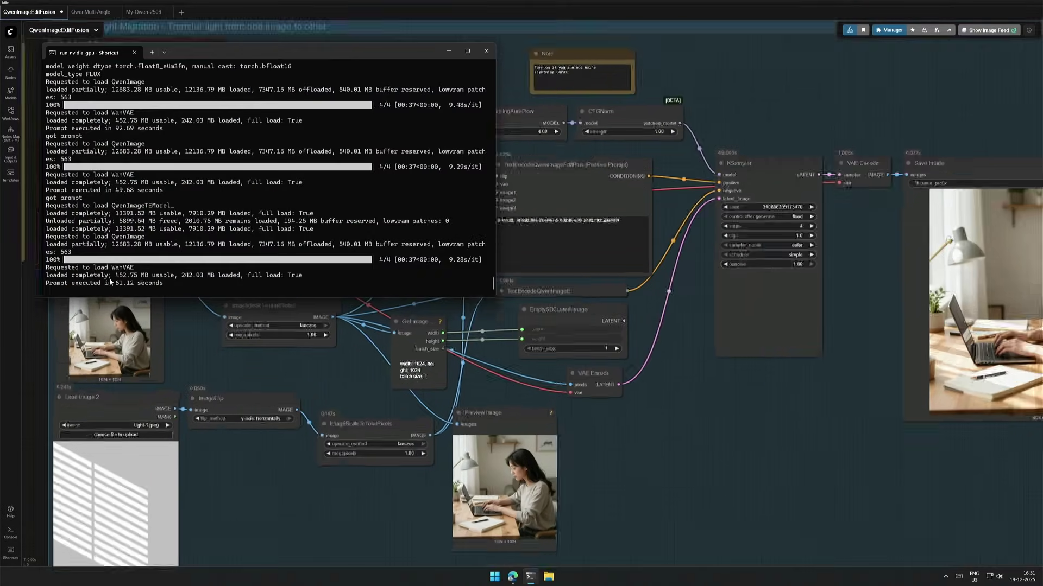
left_click_drag(110, 275, 129, 284)
left_click(193, 444)
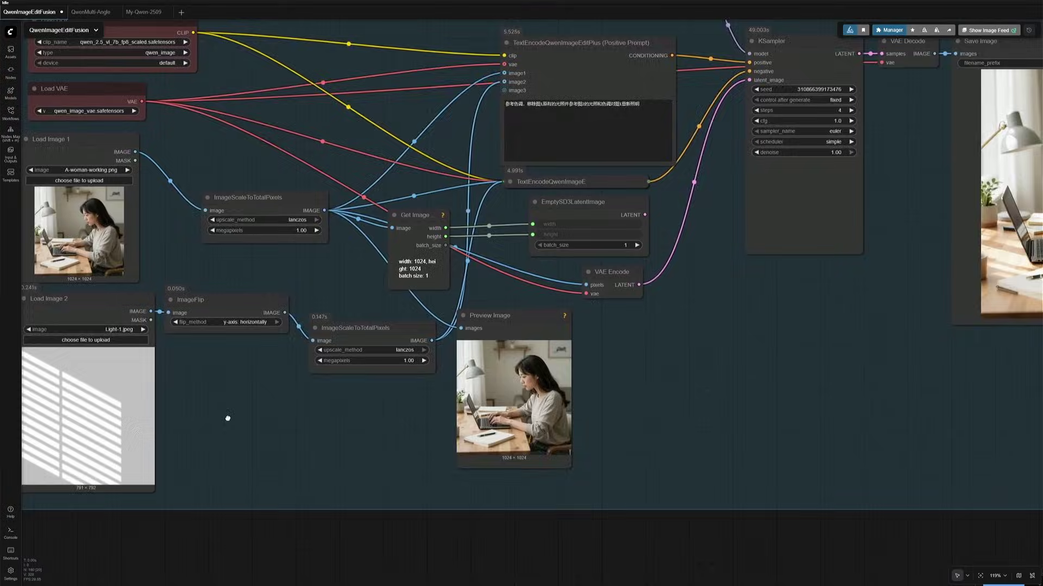
scroll(455, 431, "up", 7)
mouse_move(384, 443)
left_mouse_down()
mouse_move(374, 489)
mouse_move(396, 517)
mouse_move(407, 503)
mouse_move(392, 537)
mouse_move(388, 484)
left_mouse_up()
left_click(392, 537)
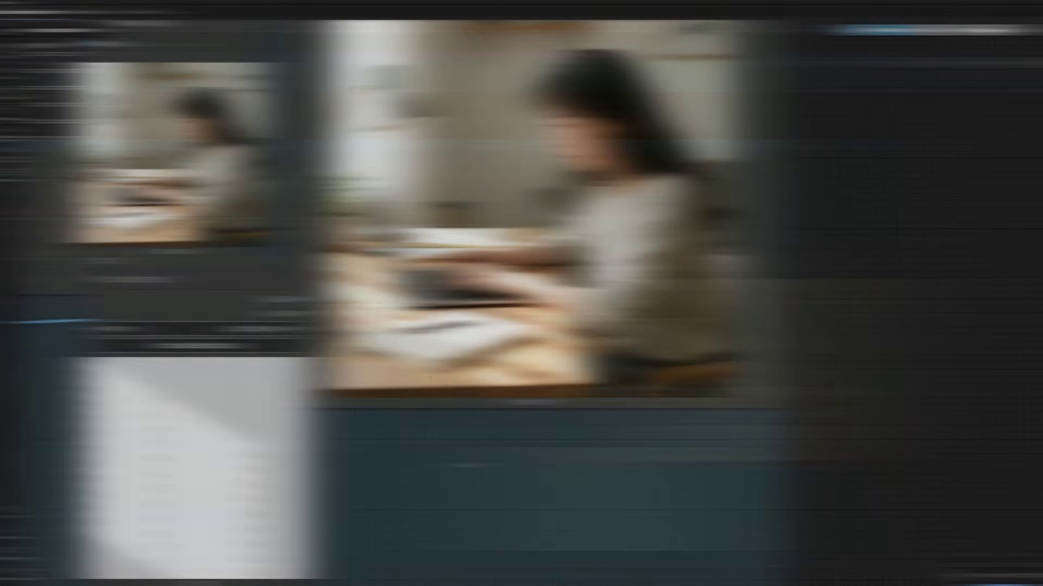
Bypass the LoraLoaderModelOnly node and run the workflow without the LoRA
scroll(463, 461, "down", 8)
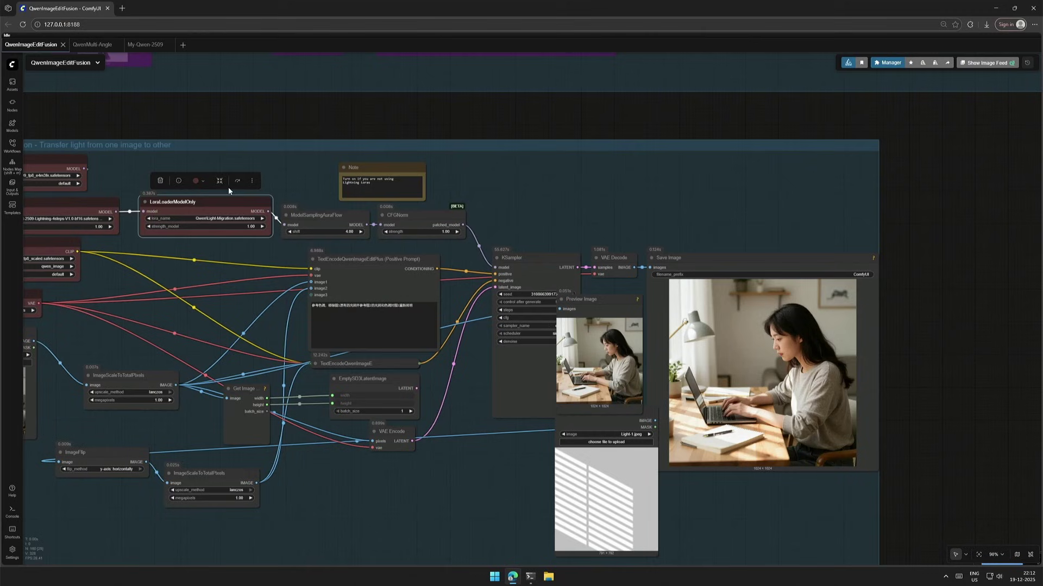
key("ctrl+b")
mouse_move(430, 489)
left_mouse_down()
mouse_move(290, 471)
mouse_move(196, 437)
left_mouse_up()
scroll(289, 472, "up", 4)
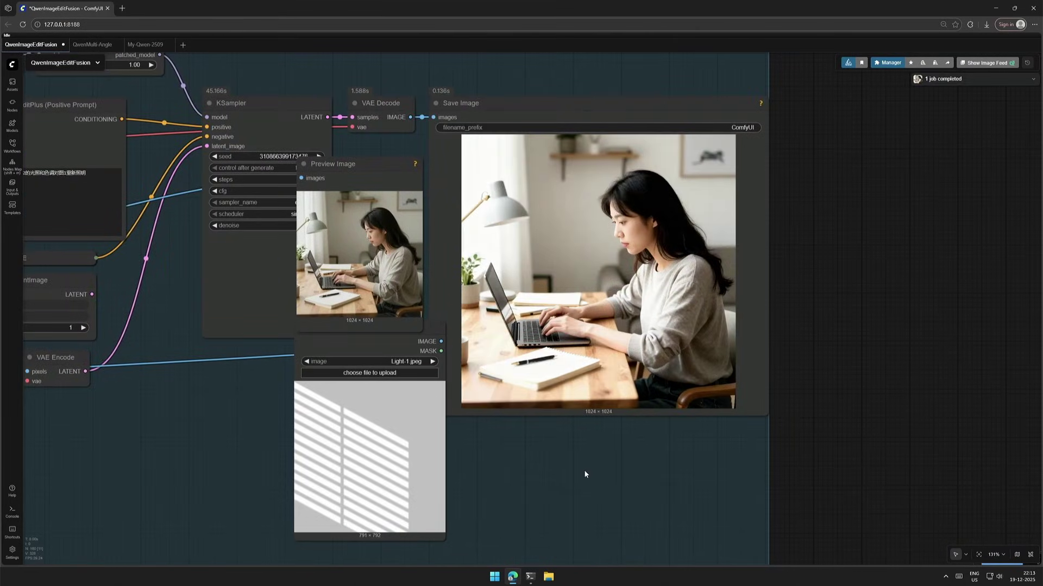
key("alt+Tab")
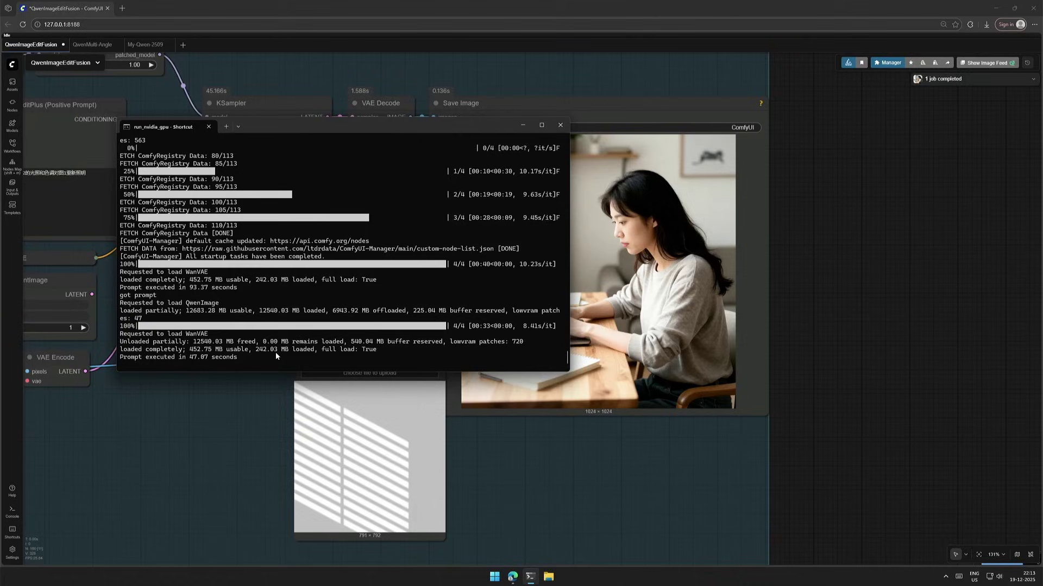
left_click(213, 401)
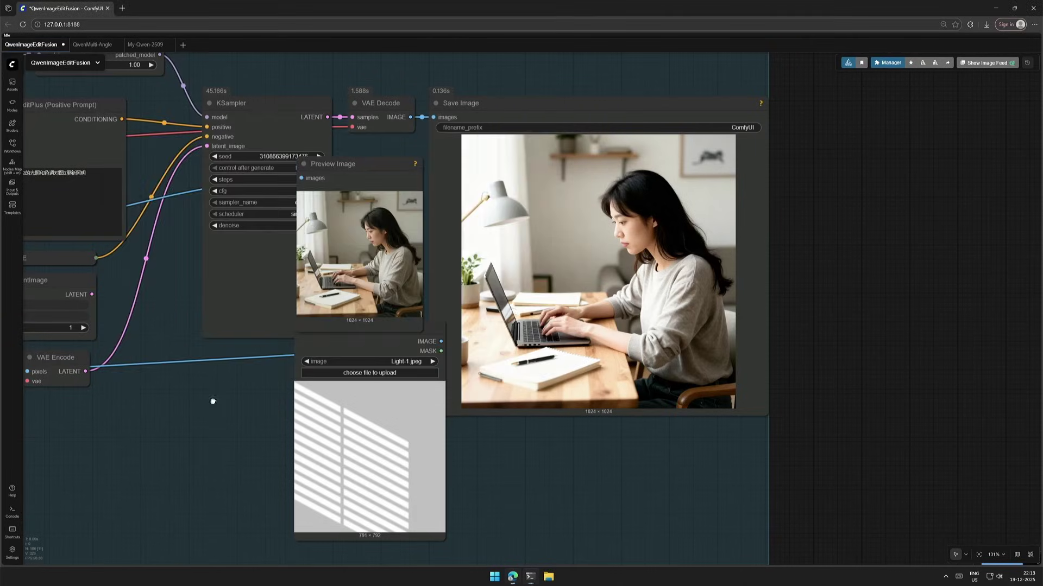
Load the skull motorcycle image into Load Image 2, queue it, and check the run time
scroll(516, 464, "up", 2)
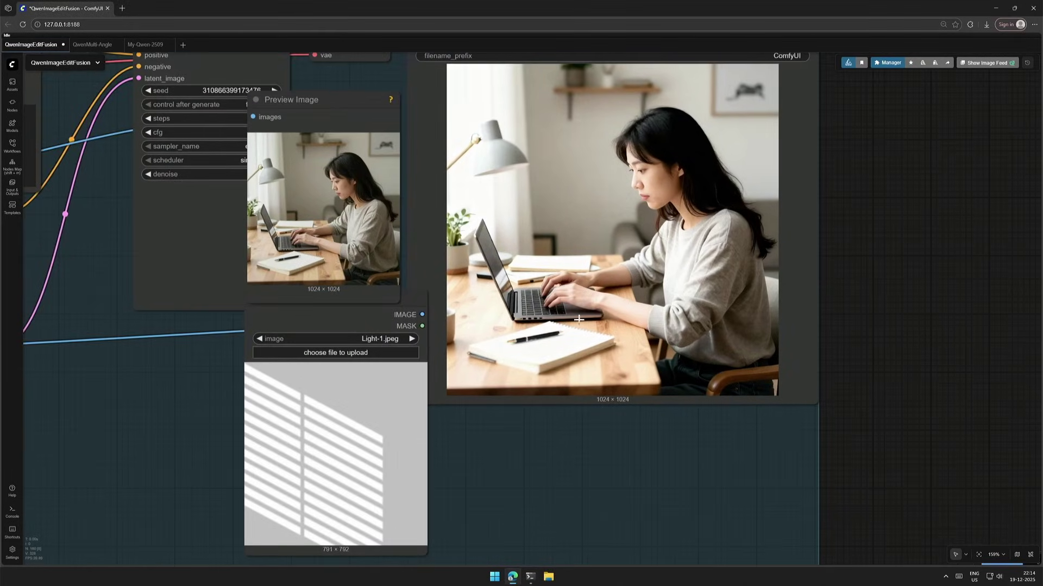
left_click(381, 353)
key("ctrl+Return")
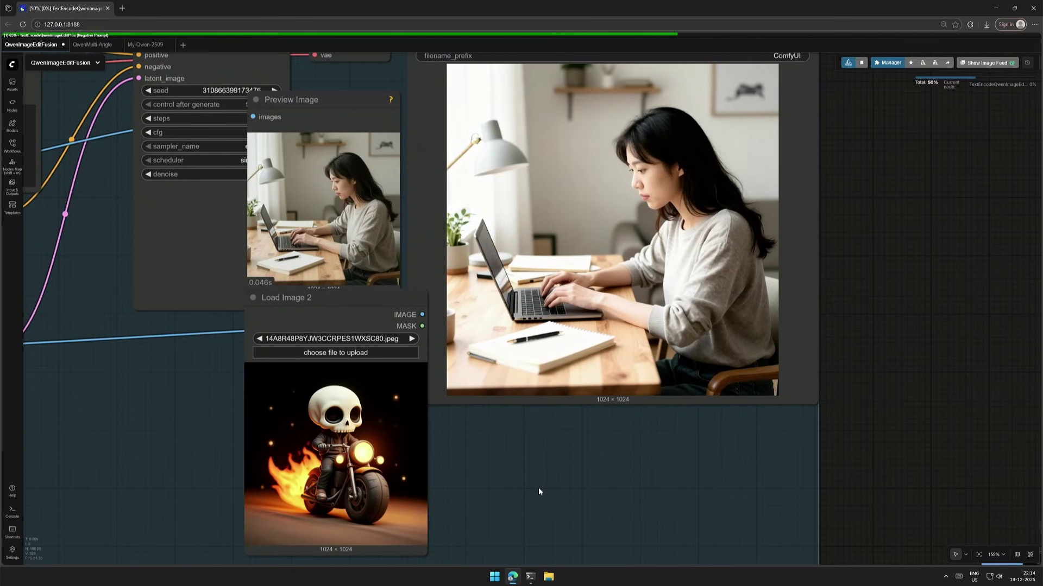
key("alt+Tab")
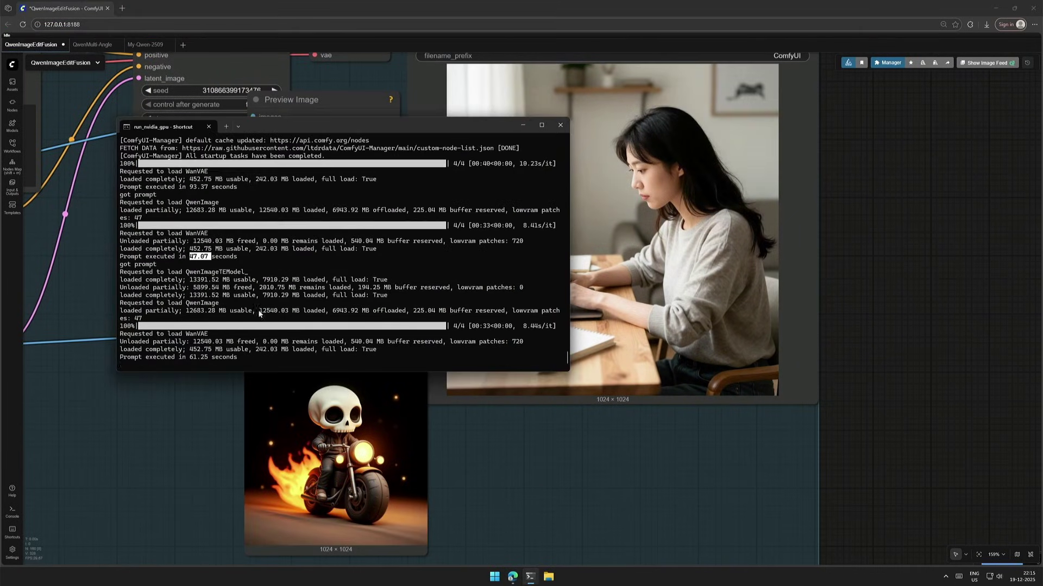
left_click(205, 397)
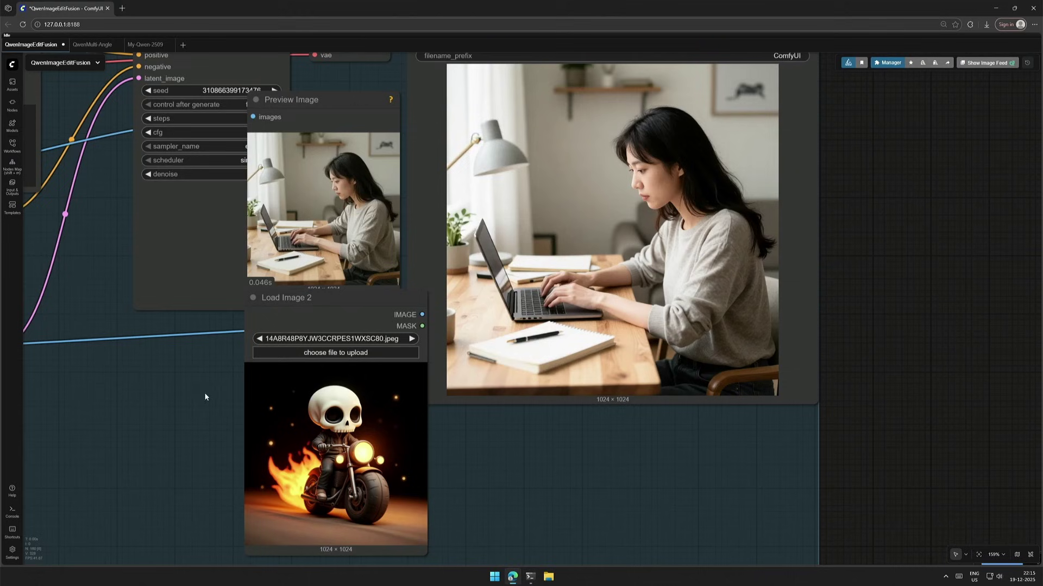
Zoom out and start a new Light Migration run, watching the console
scroll(544, 274, "down", 8)
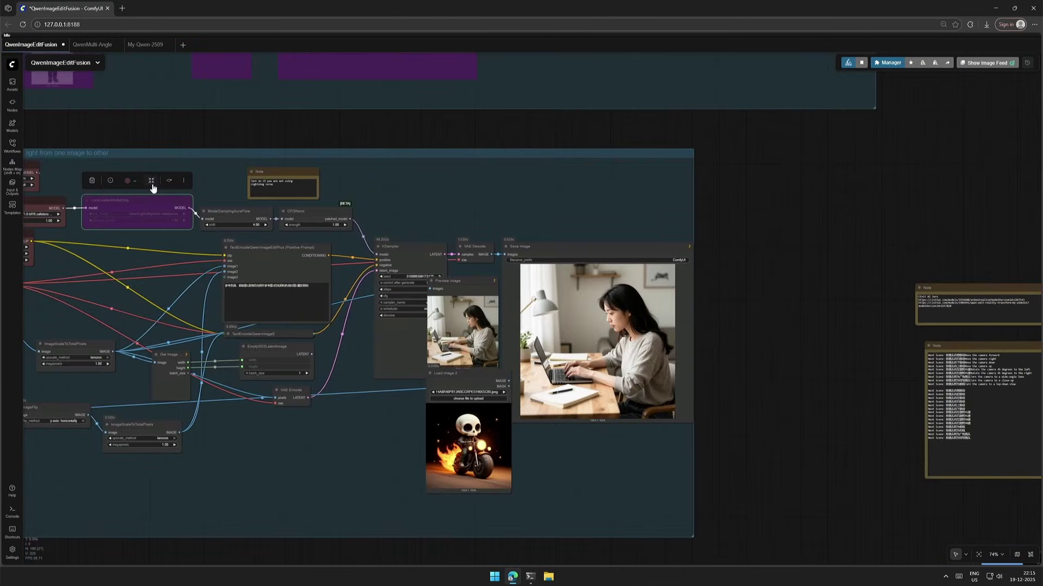
key("alt+Tab")
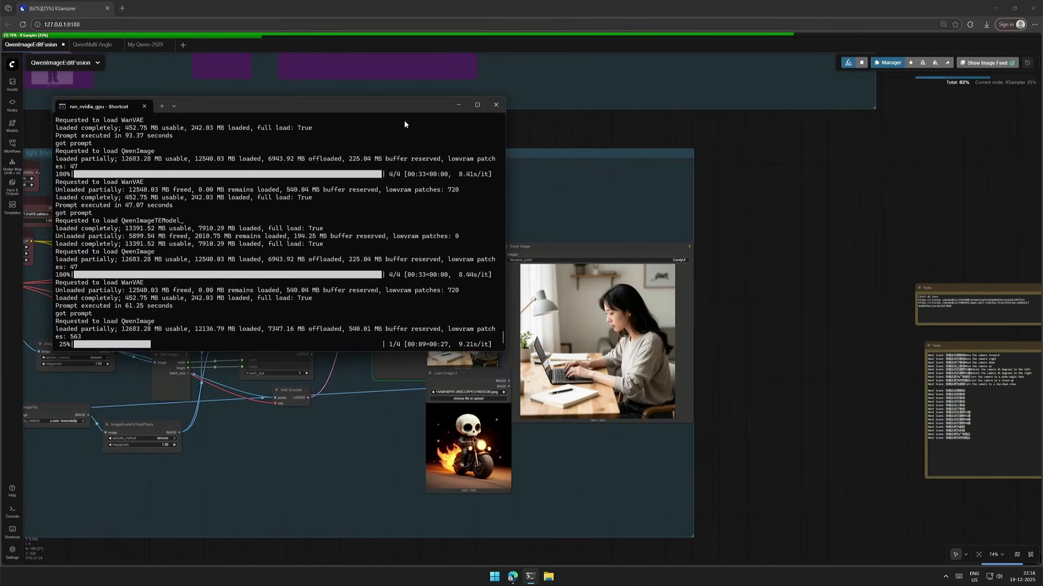